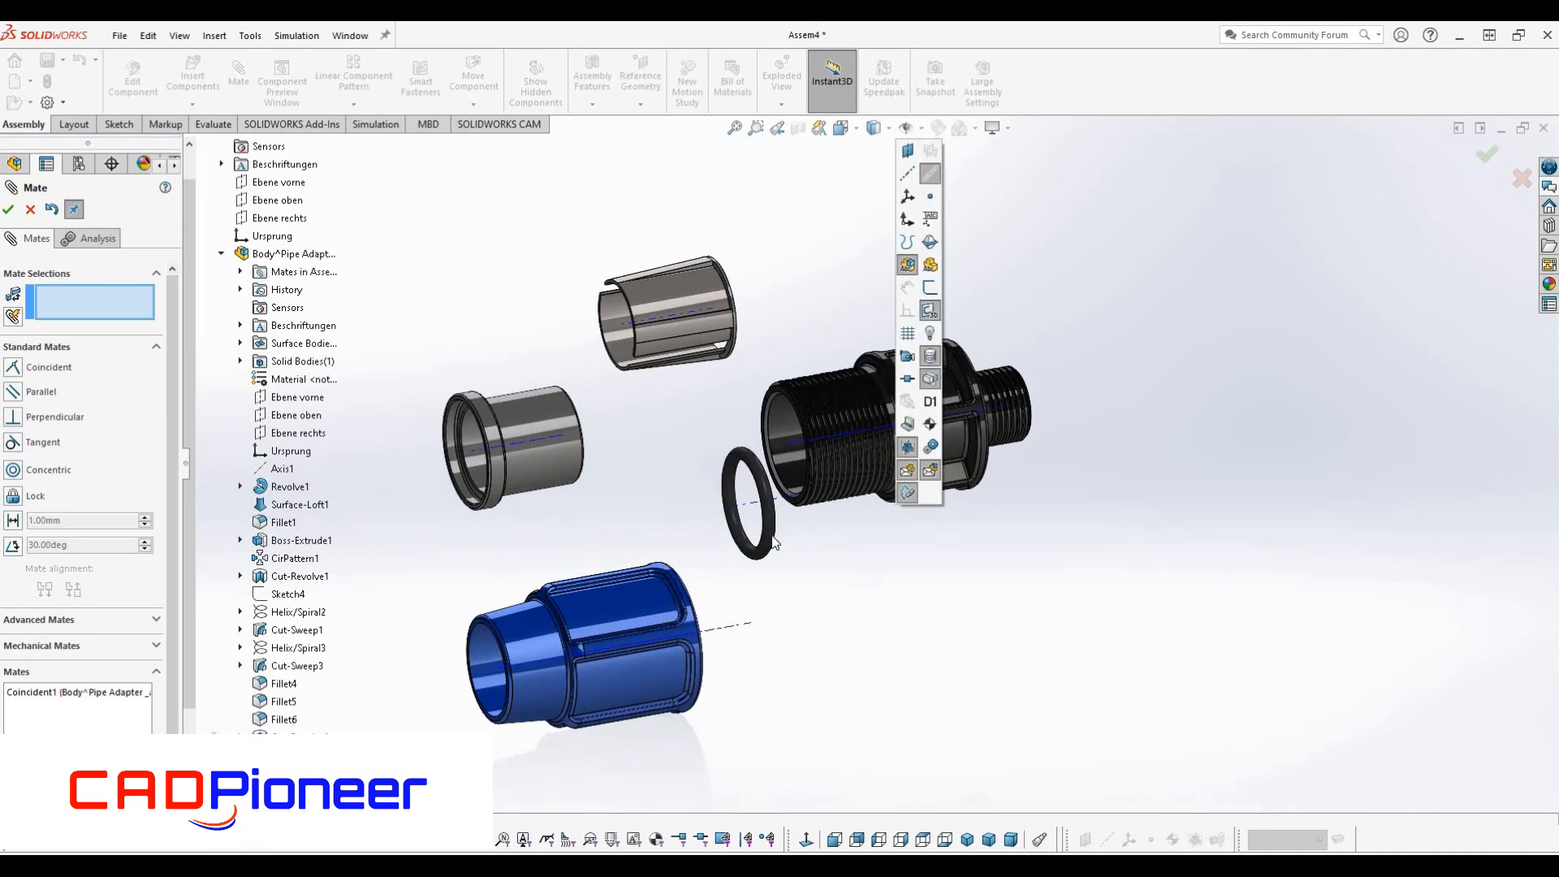
# Add a Coincident mate between the O-ring's axis and the threaded body's axis
pyautogui.scroll(-3, 771, 548)
pyautogui.click(764, 463)
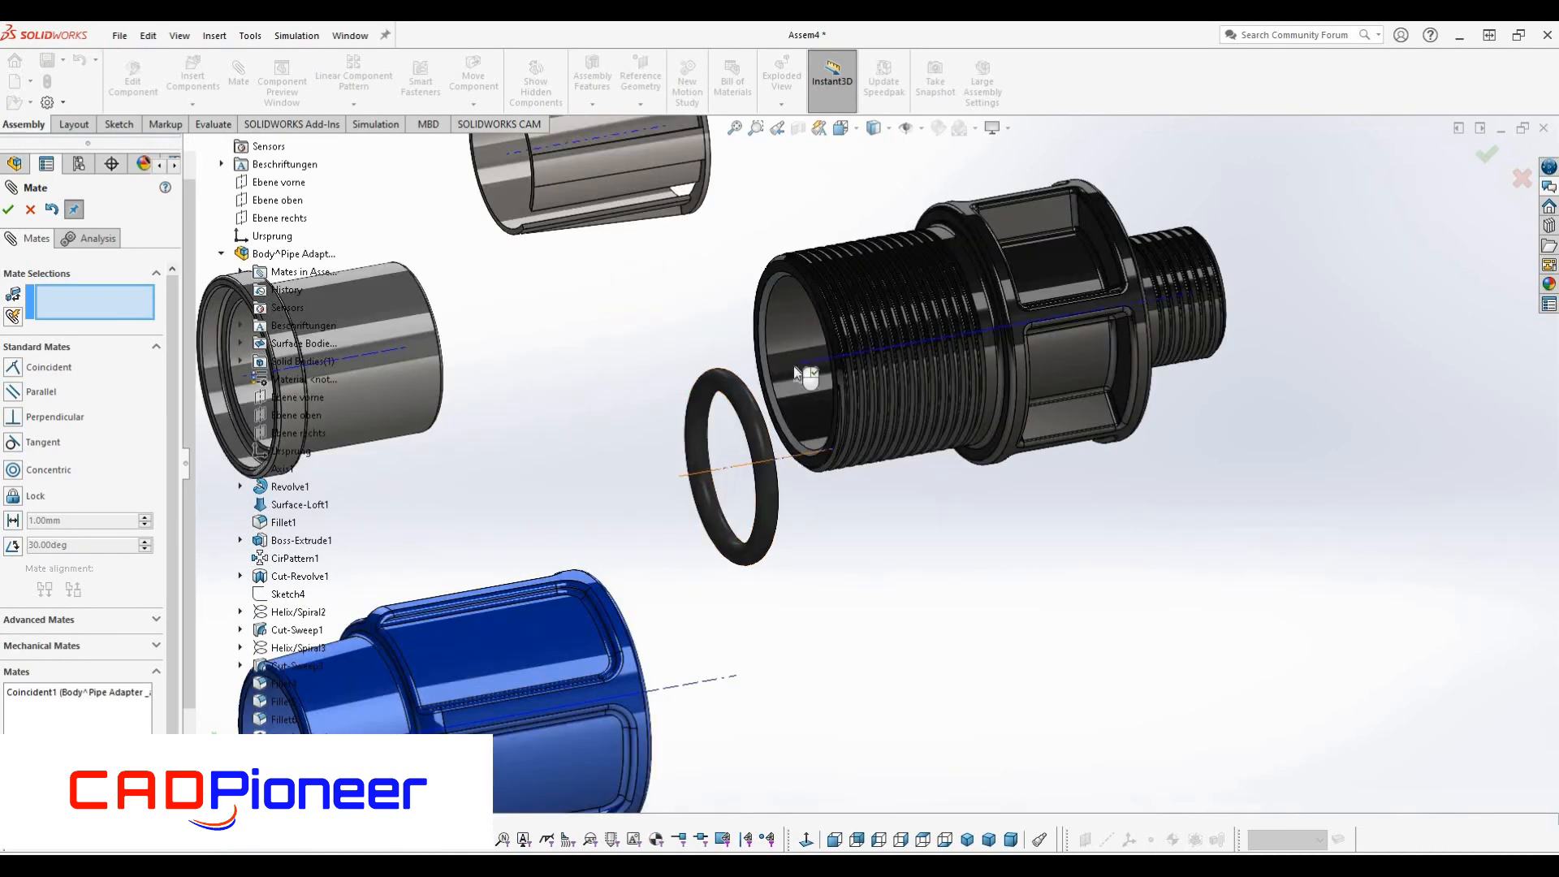
pyautogui.click(826, 358)
pyautogui.click(709, 552)
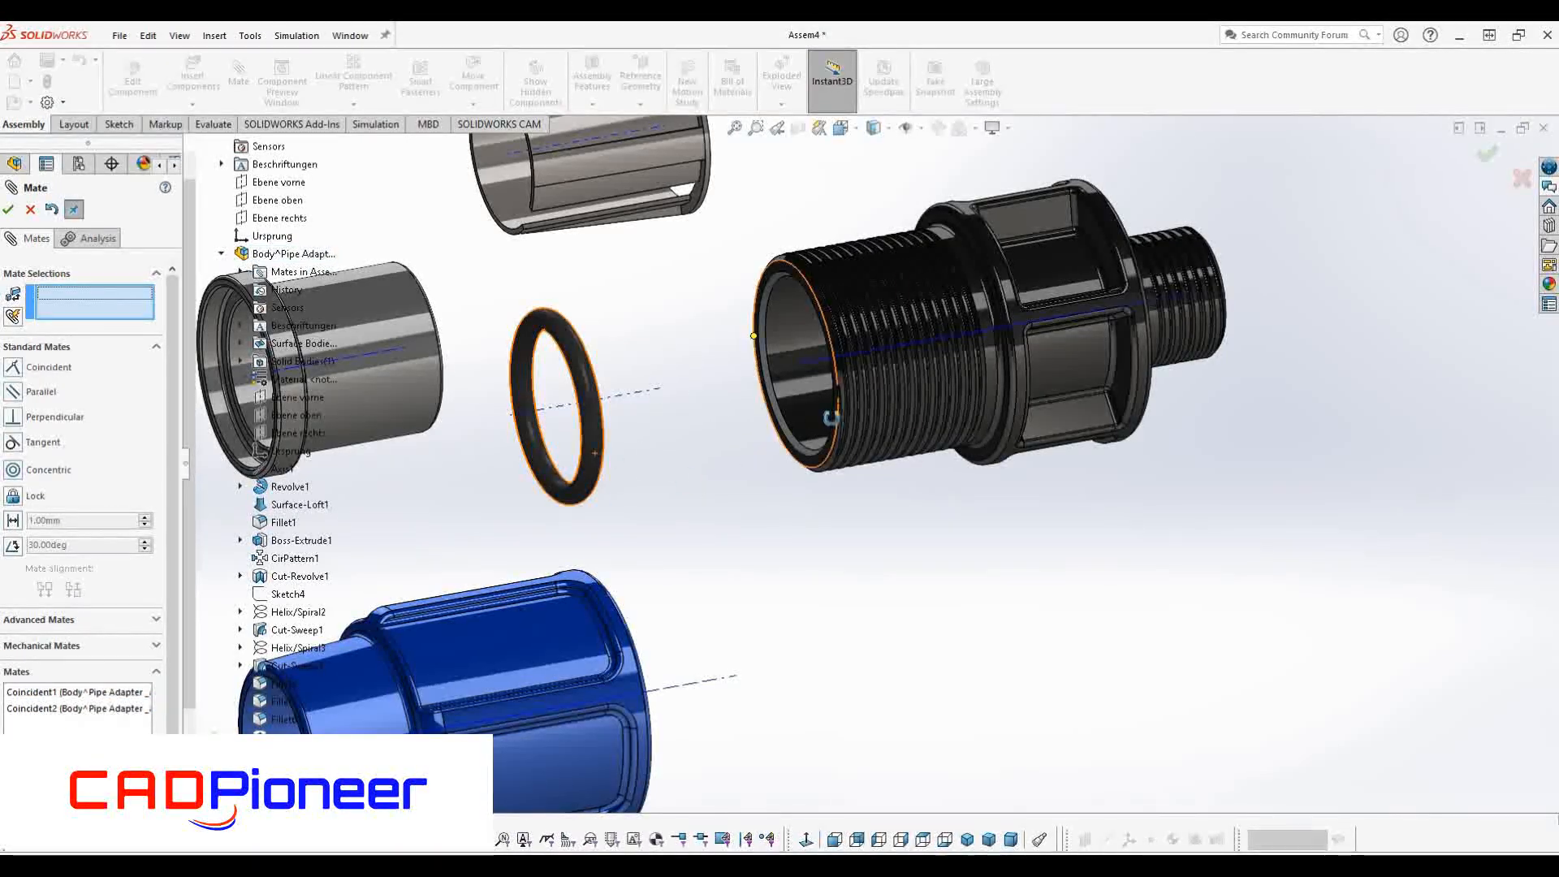
# Add a Tangent mate between the body's inner shoulder edge and the O-ring's face to seat the ring inside the bore
pyautogui.moveTo(831, 418); pyautogui.dragTo(885, 398, button='middle')
pyautogui.scroll(-3, 885, 397)
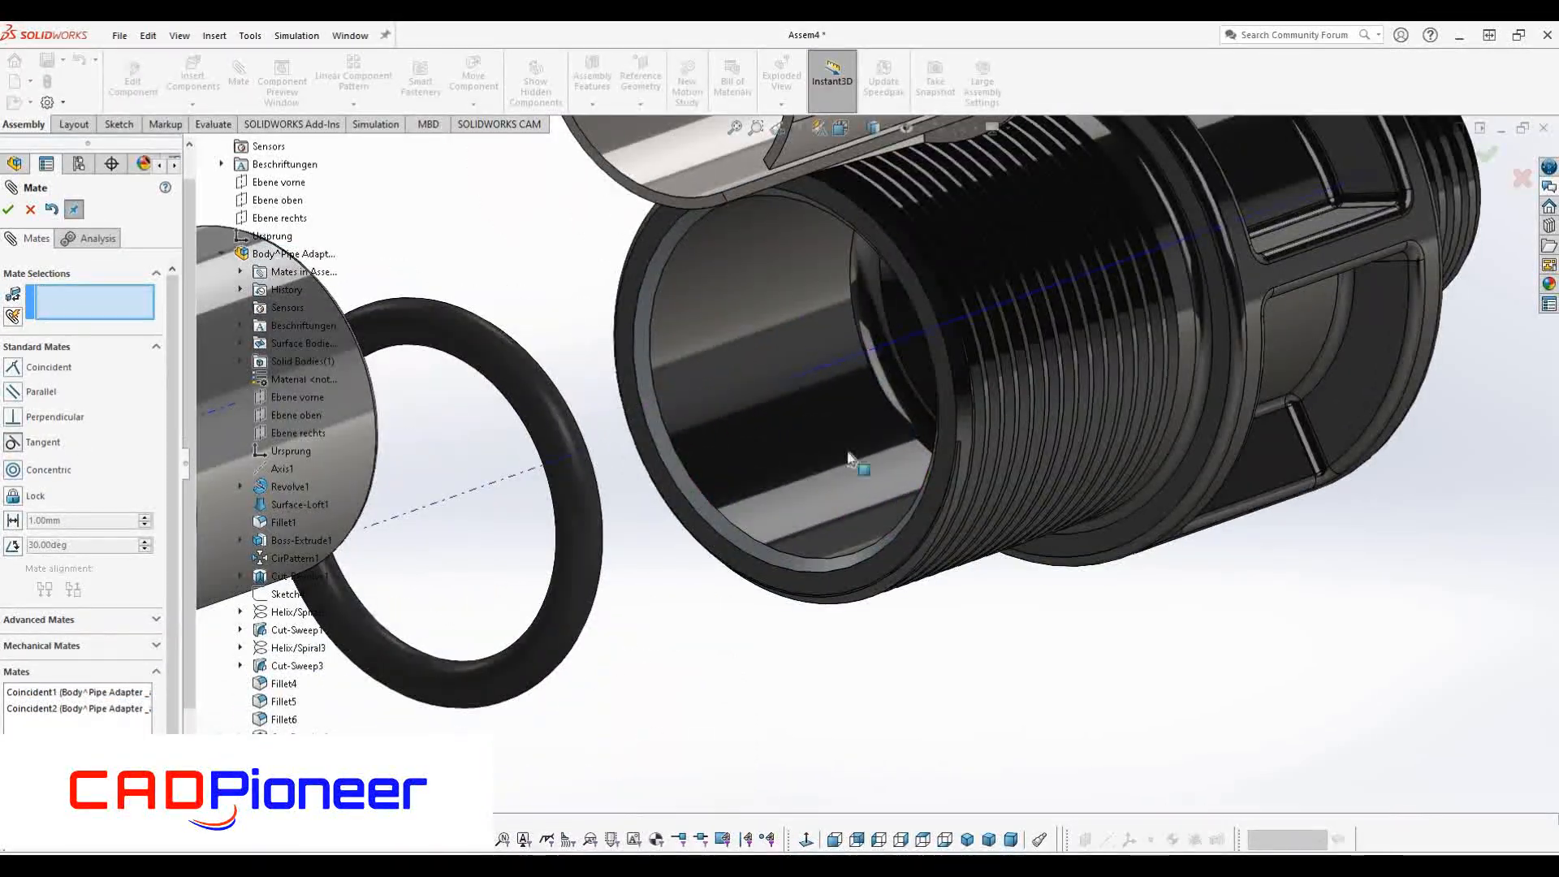
pyautogui.click(894, 440)
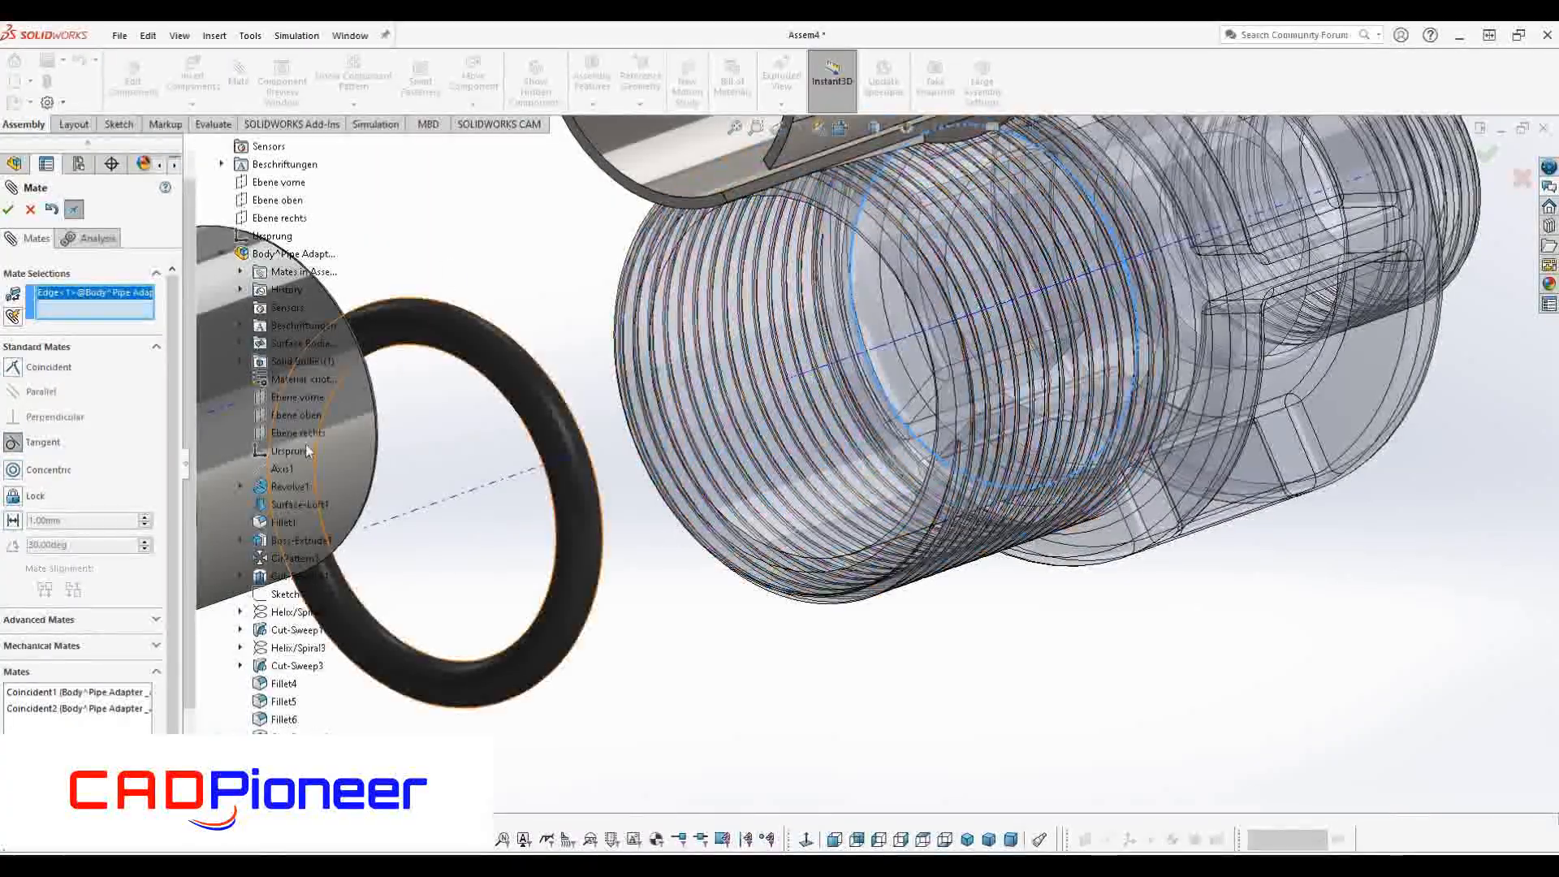
pyautogui.click(435, 680)
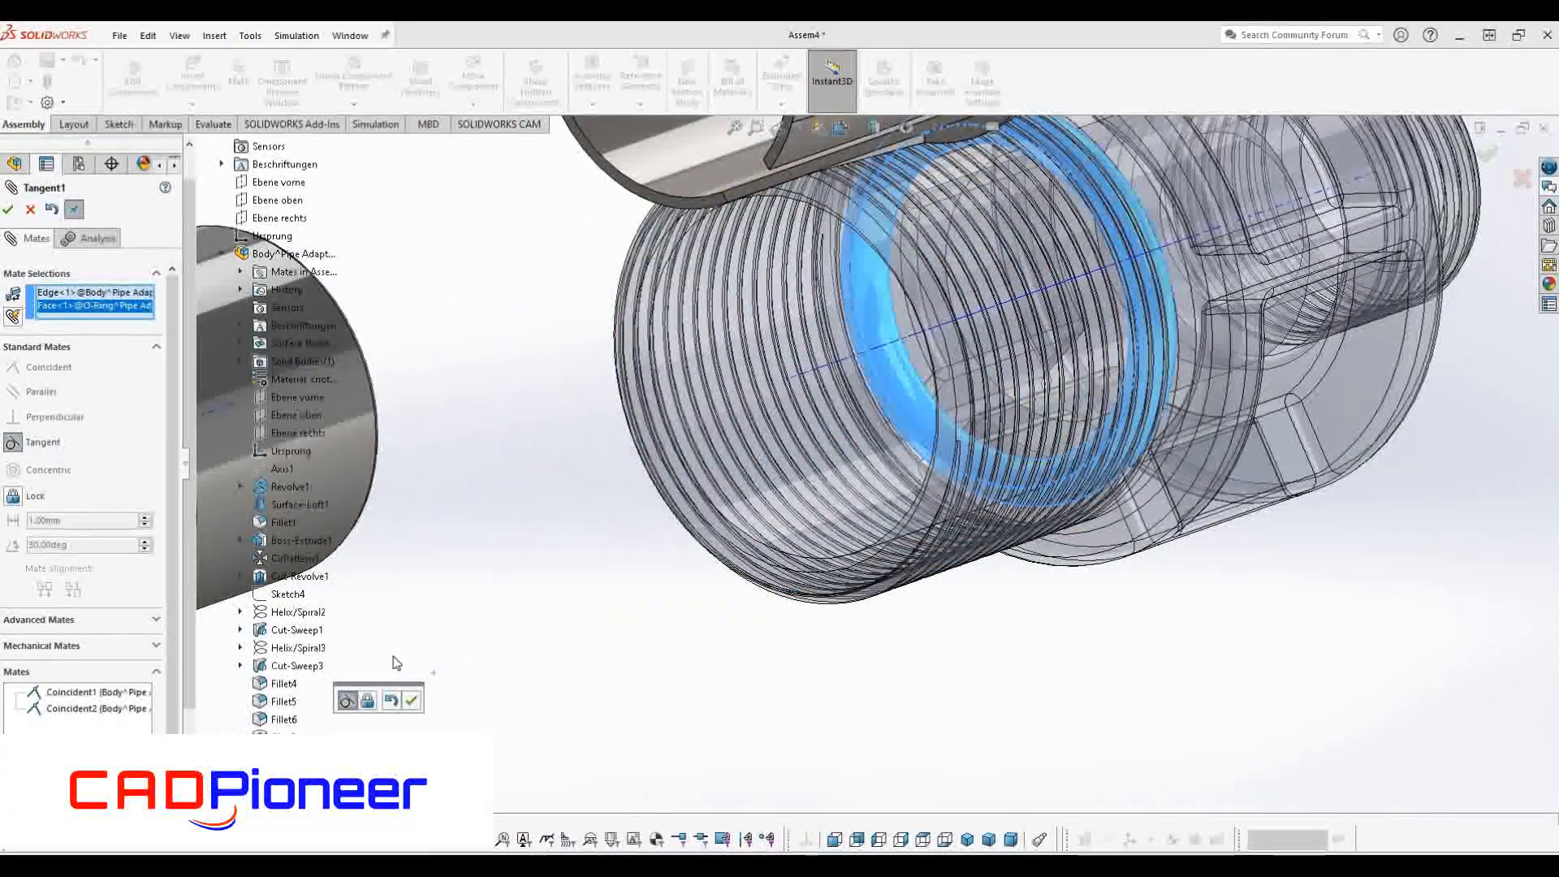
# Add a Coincident mate between the insert's shoulder face and the end face of the body's large thread
pyautogui.scroll(6, 769, 586)
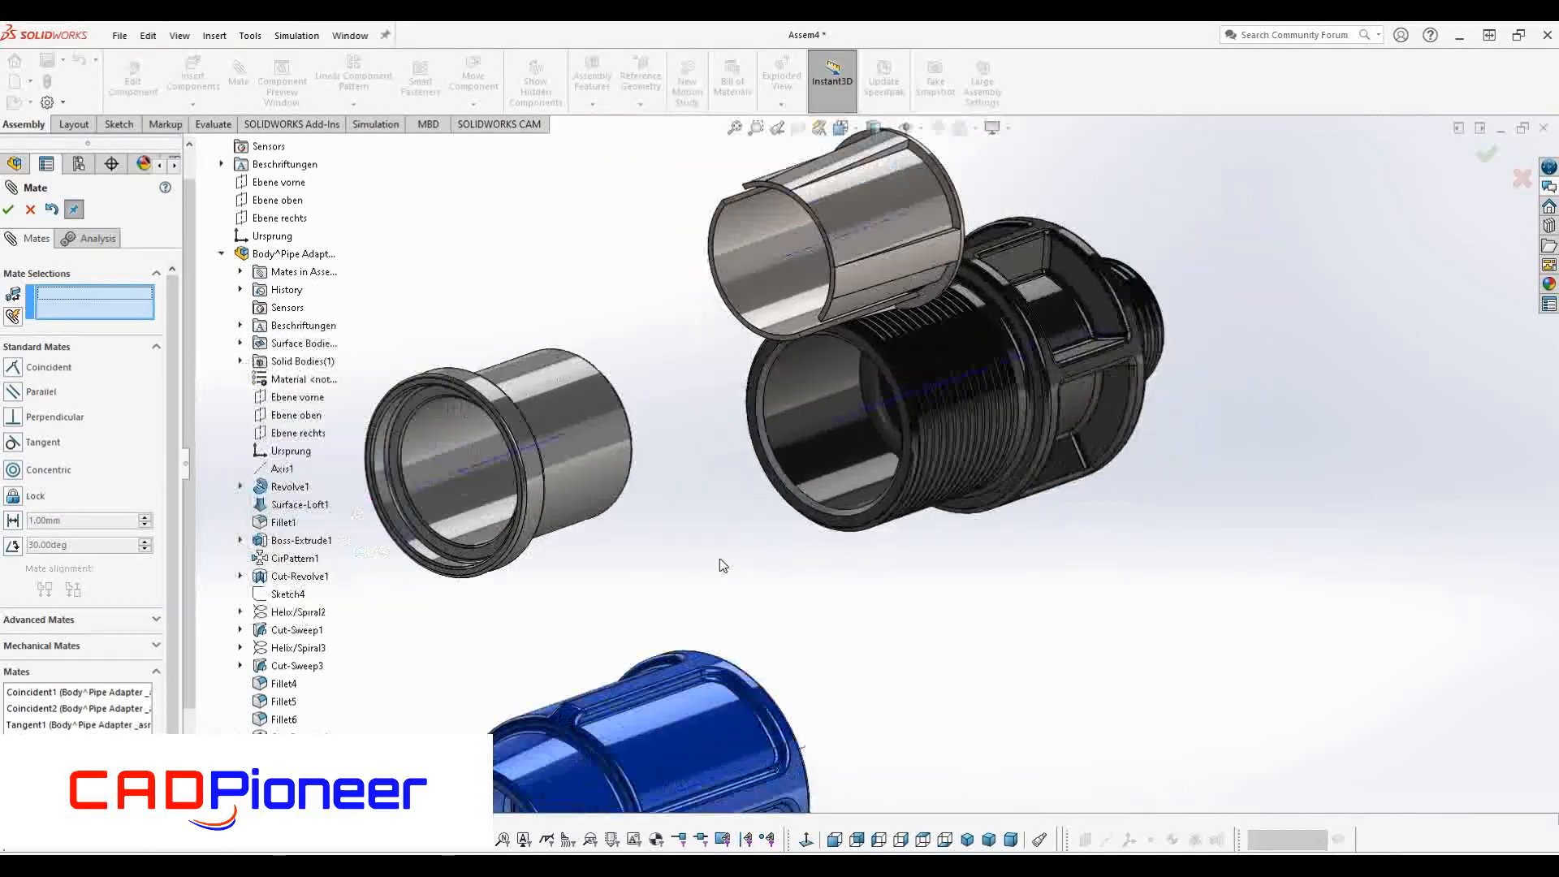
pyautogui.moveTo(613, 556); pyautogui.dragTo(565, 406, button='middle')
pyautogui.scroll(-5, 641, 389)
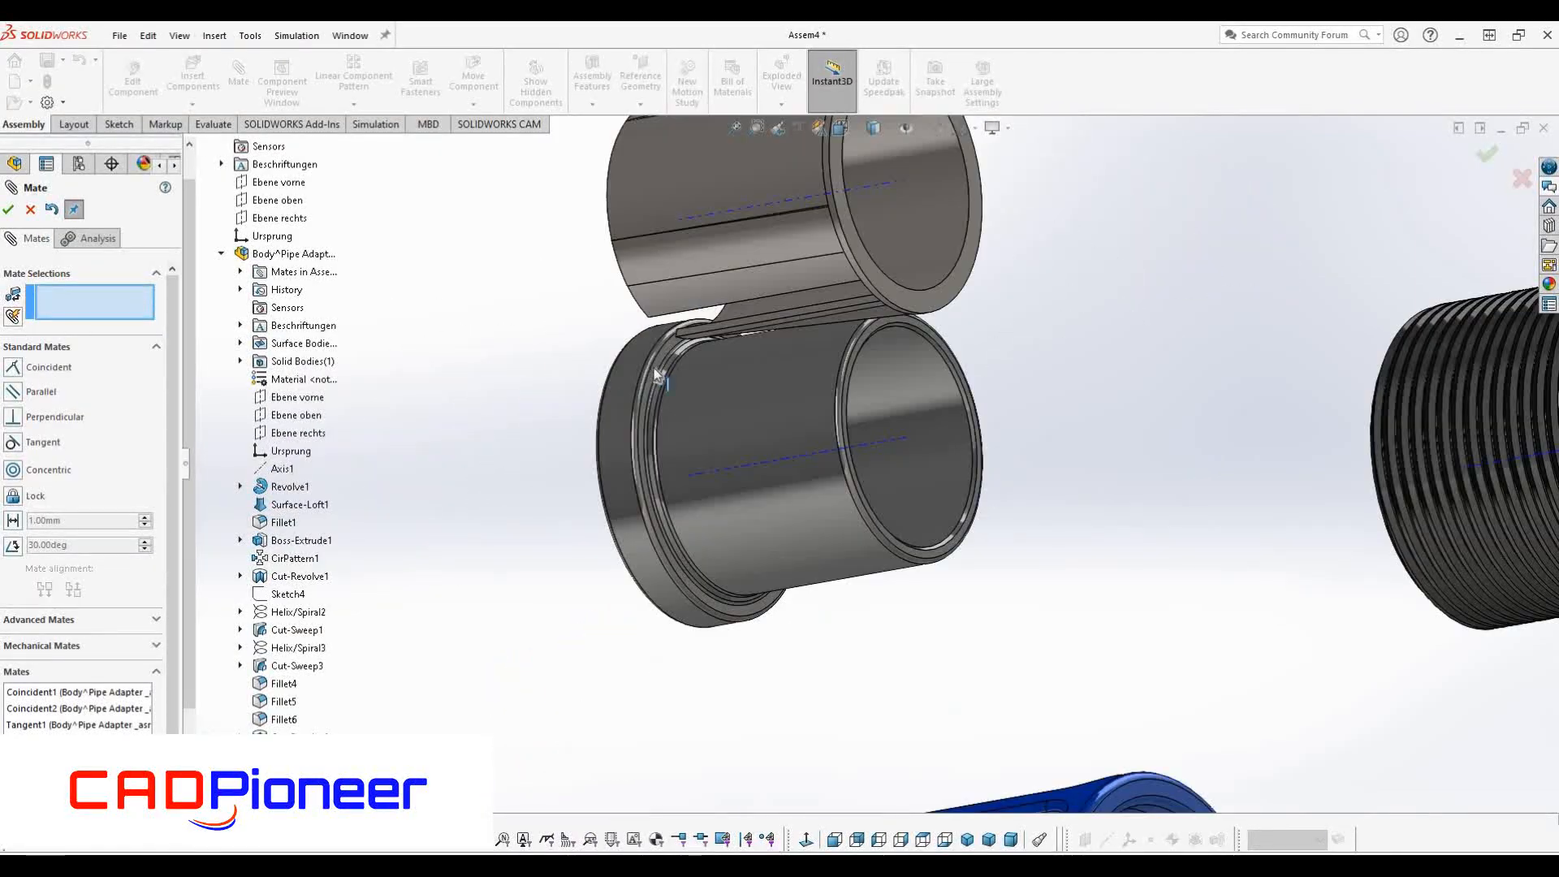
pyautogui.click(714, 442)
pyautogui.scroll(5, 714, 441)
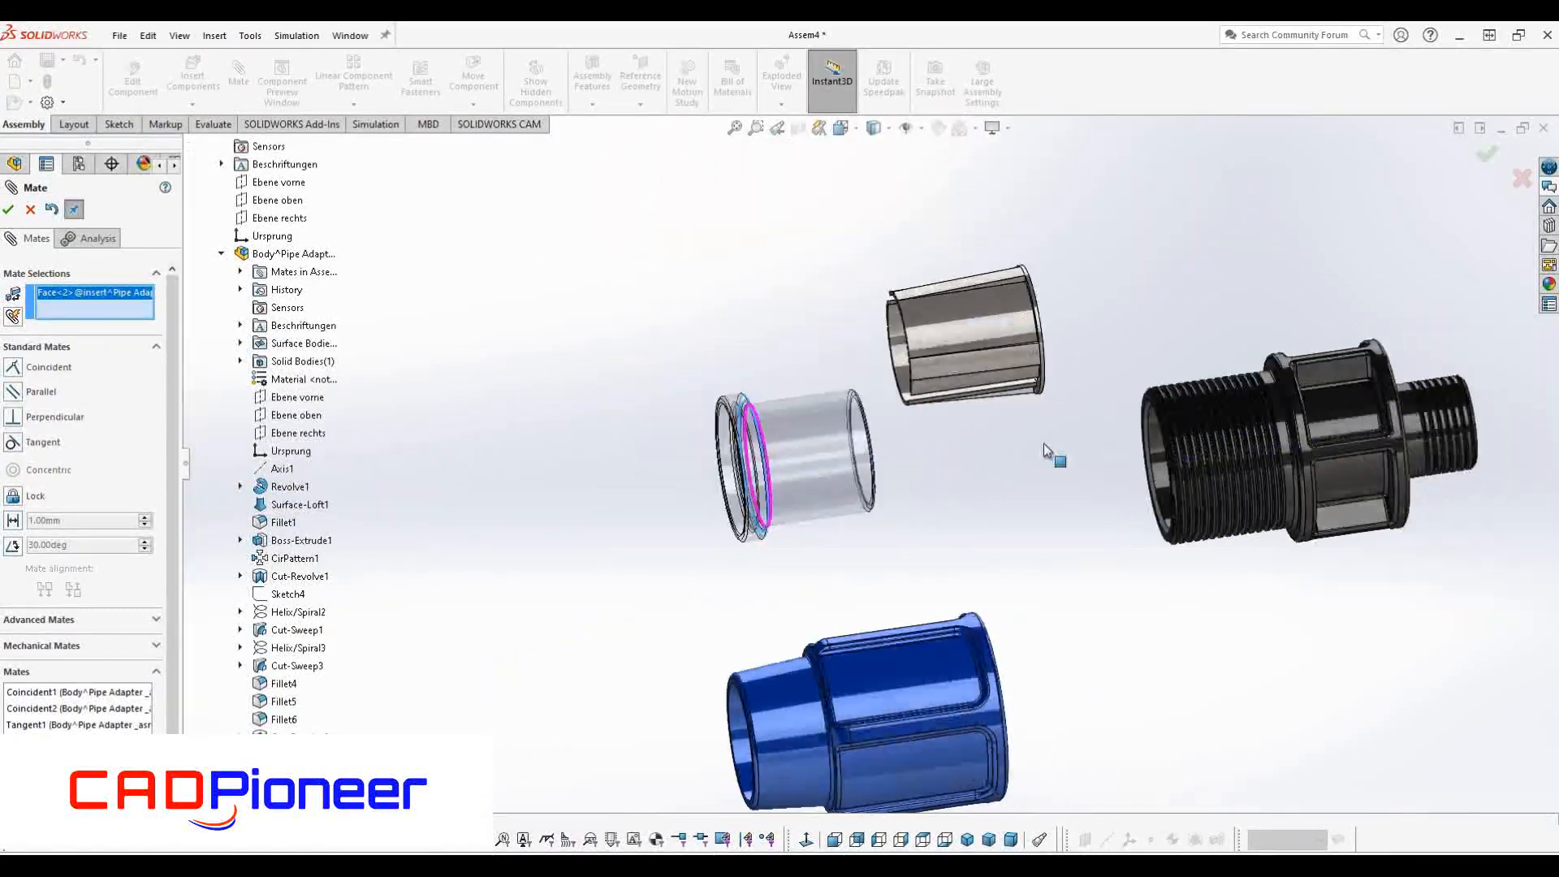
pyautogui.scroll(-3, 1161, 479)
pyautogui.click(1030, 342)
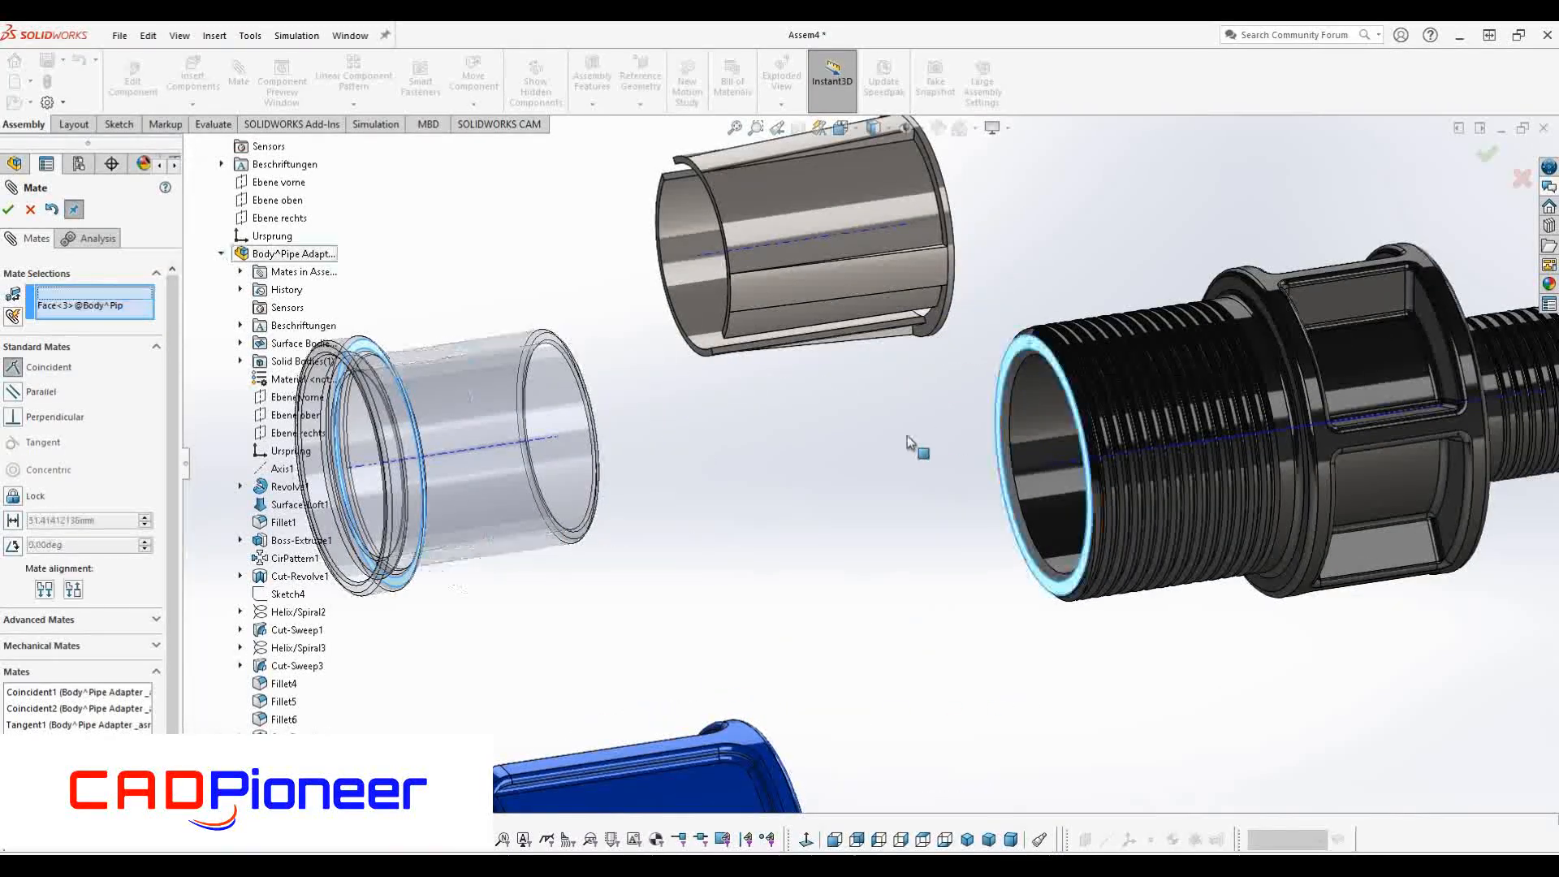
pyautogui.click(1090, 415)
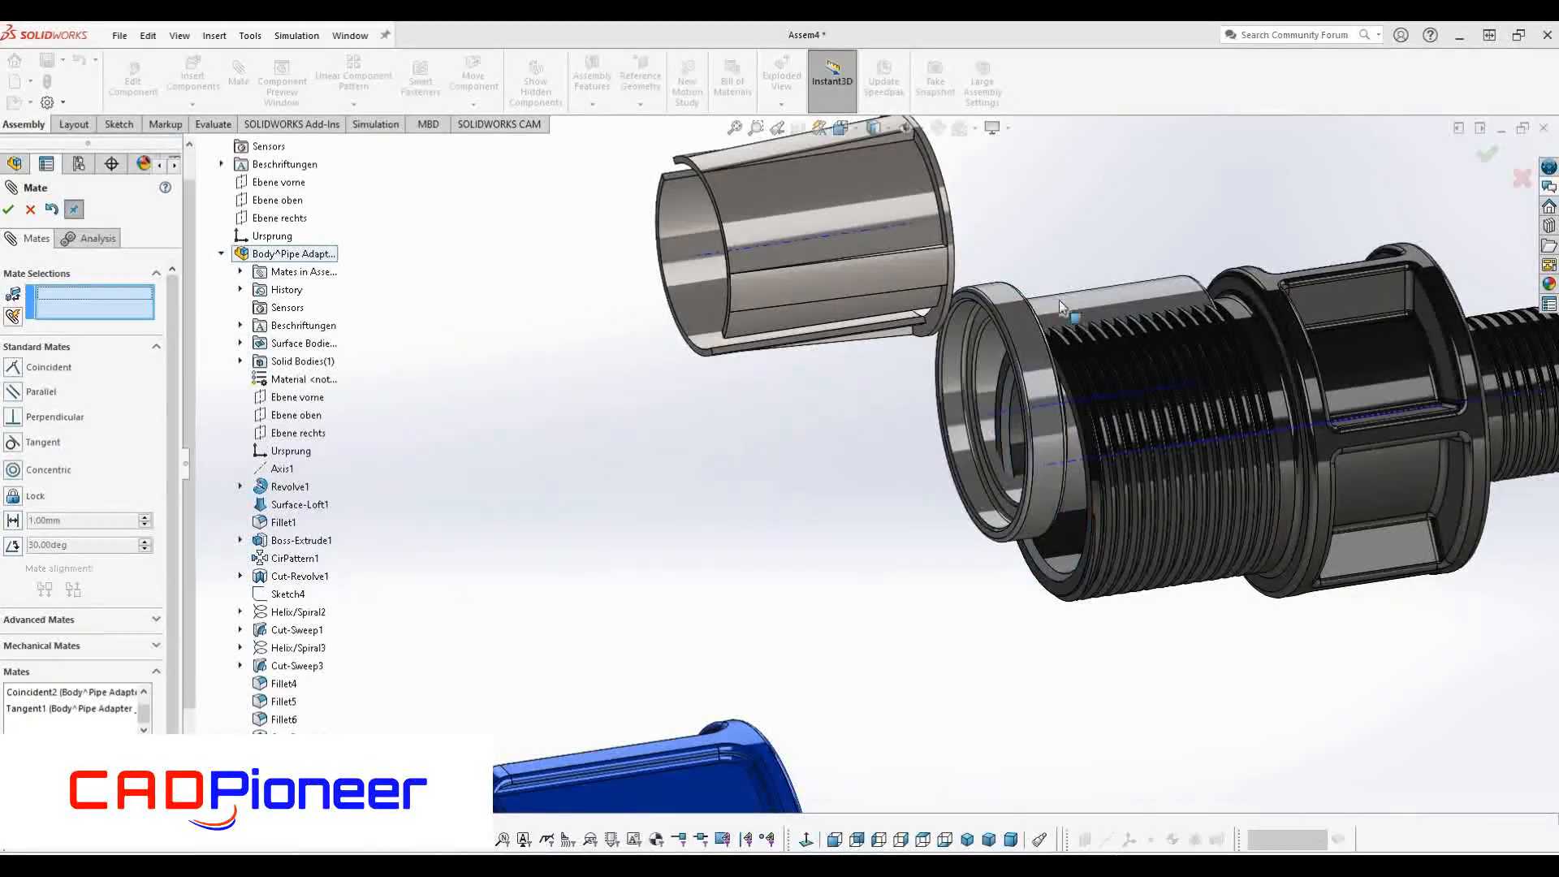
# Try to make the insert's outer cylindrical face concentric with the body's bore, with rotation locked
pyautogui.click(1081, 516)
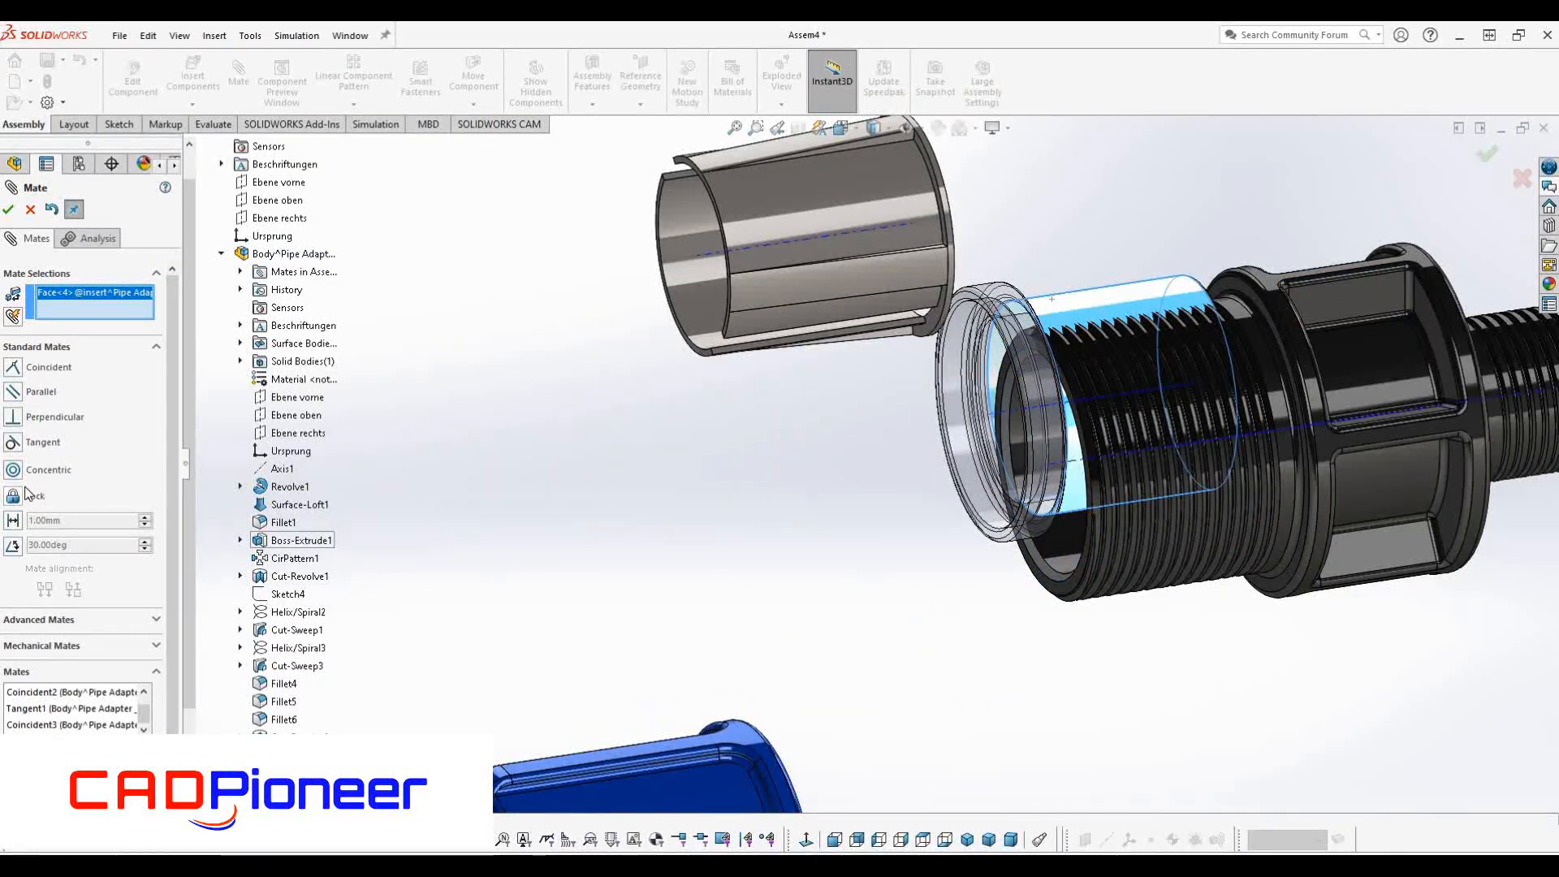
pyautogui.click(1037, 523)
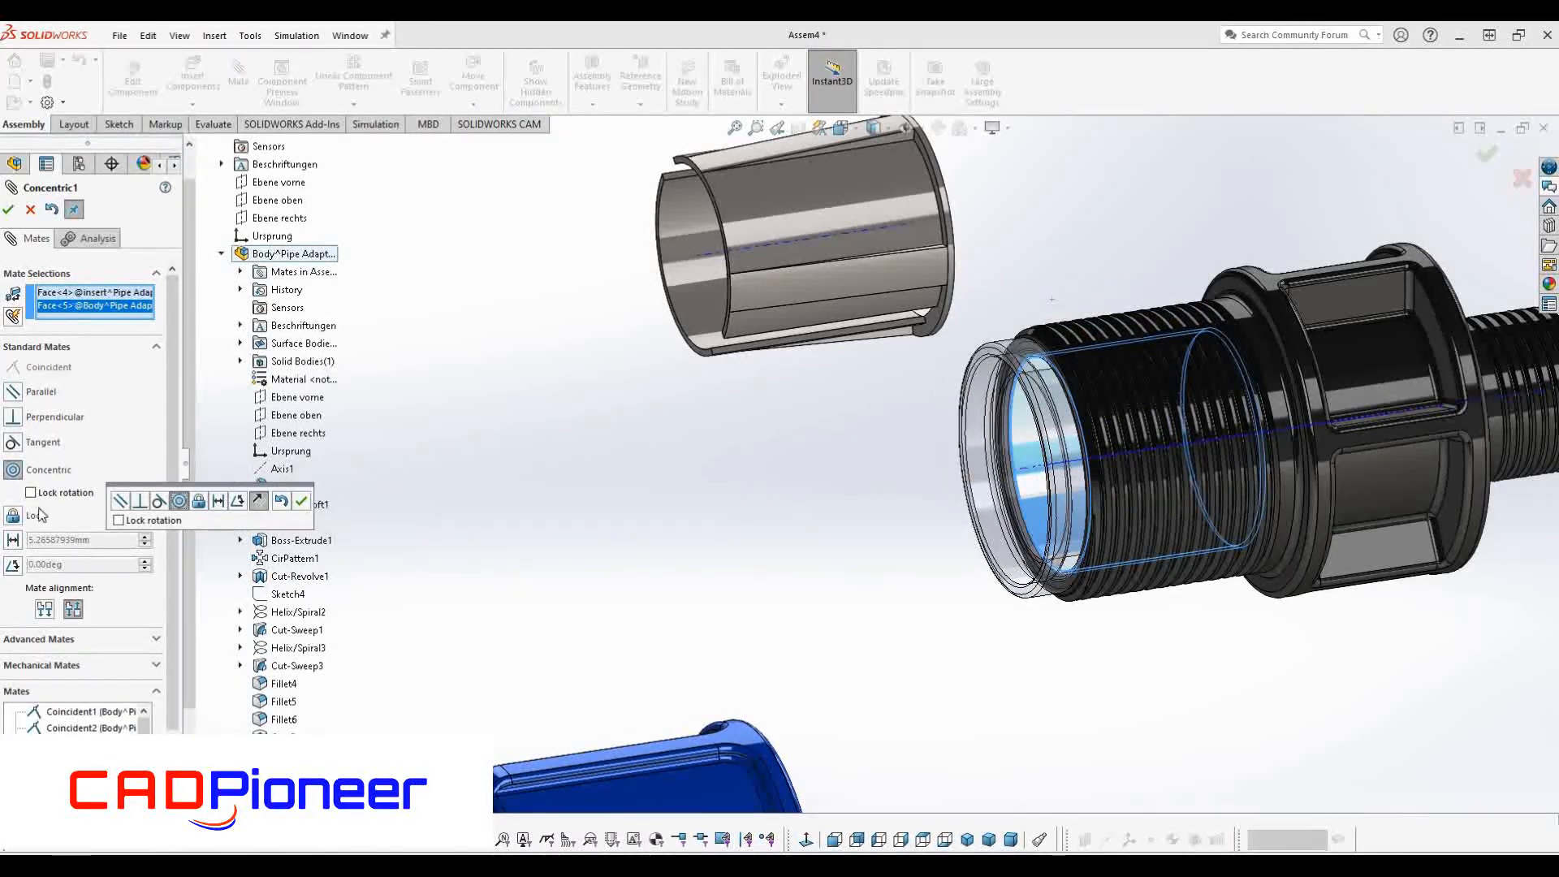
pyautogui.click(32, 493)
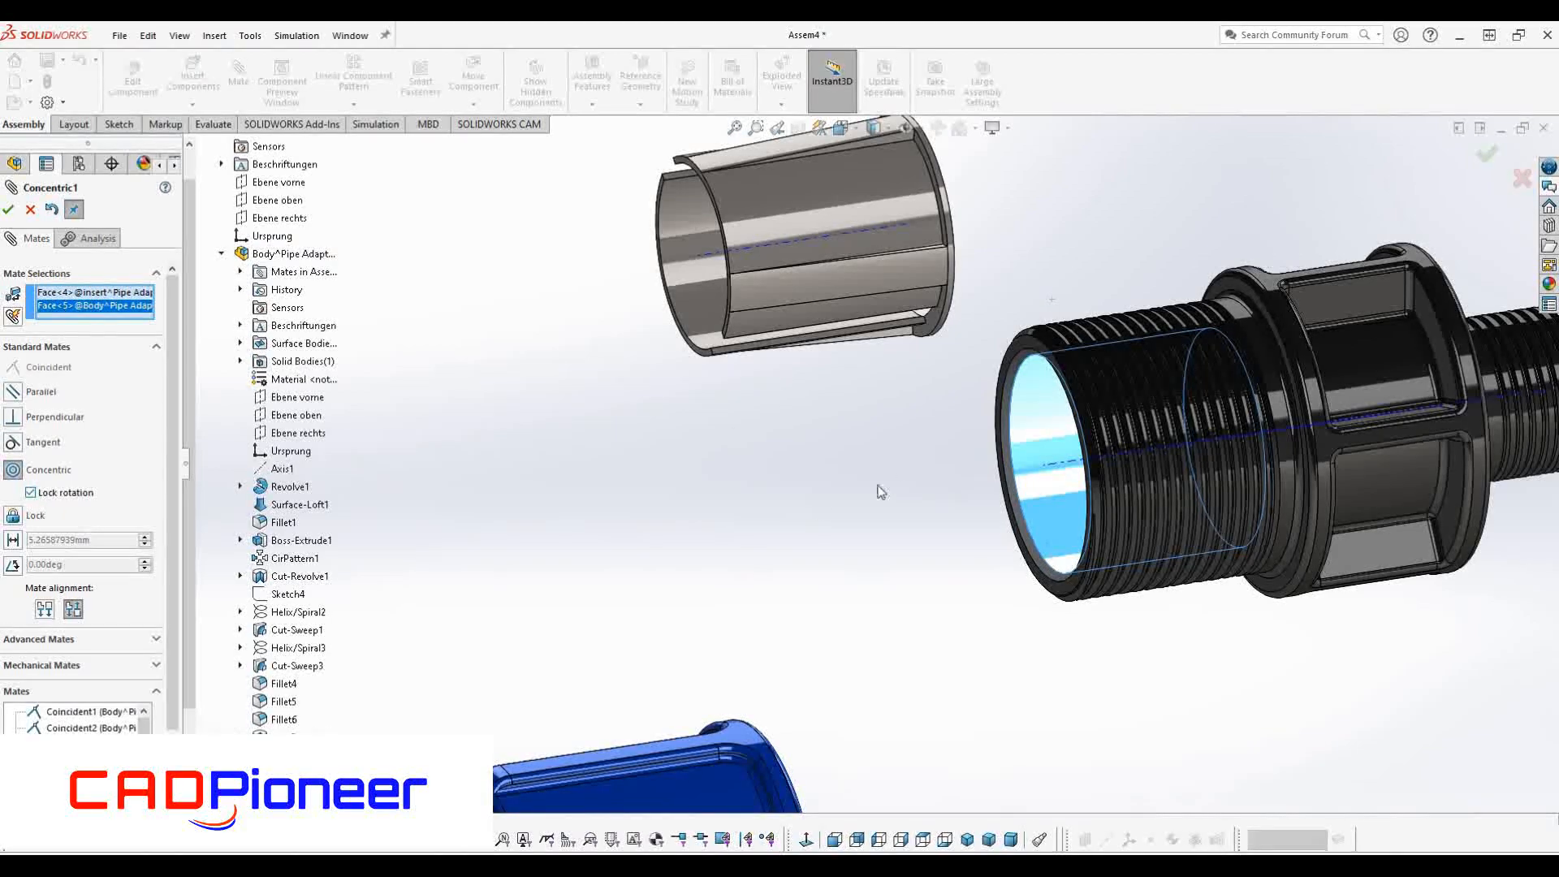
pyautogui.scroll(3, 795, 503)
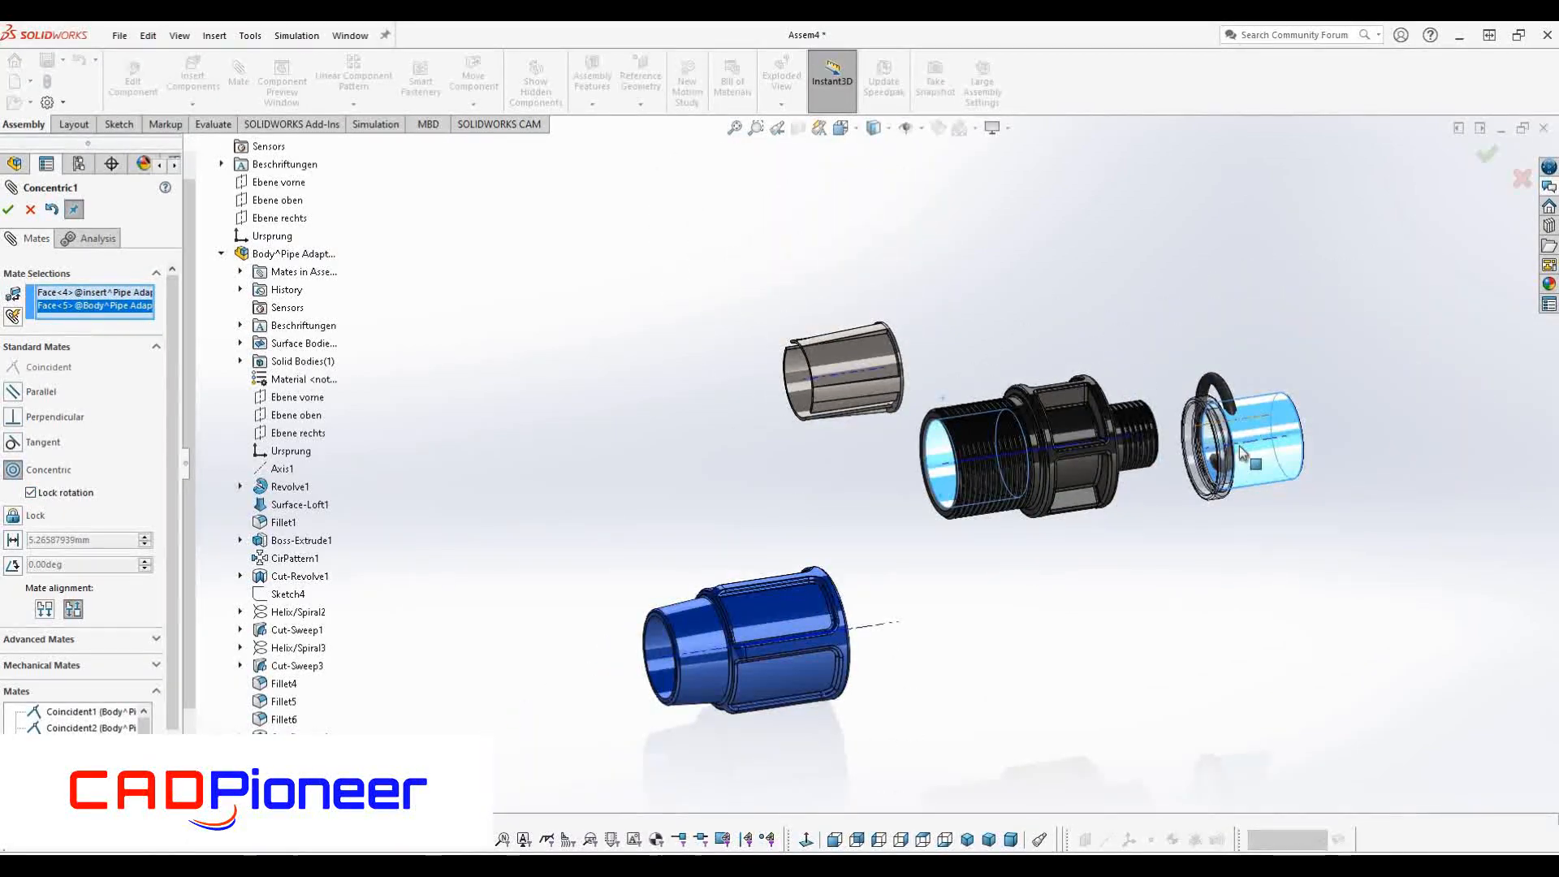
pyautogui.click(53, 212)
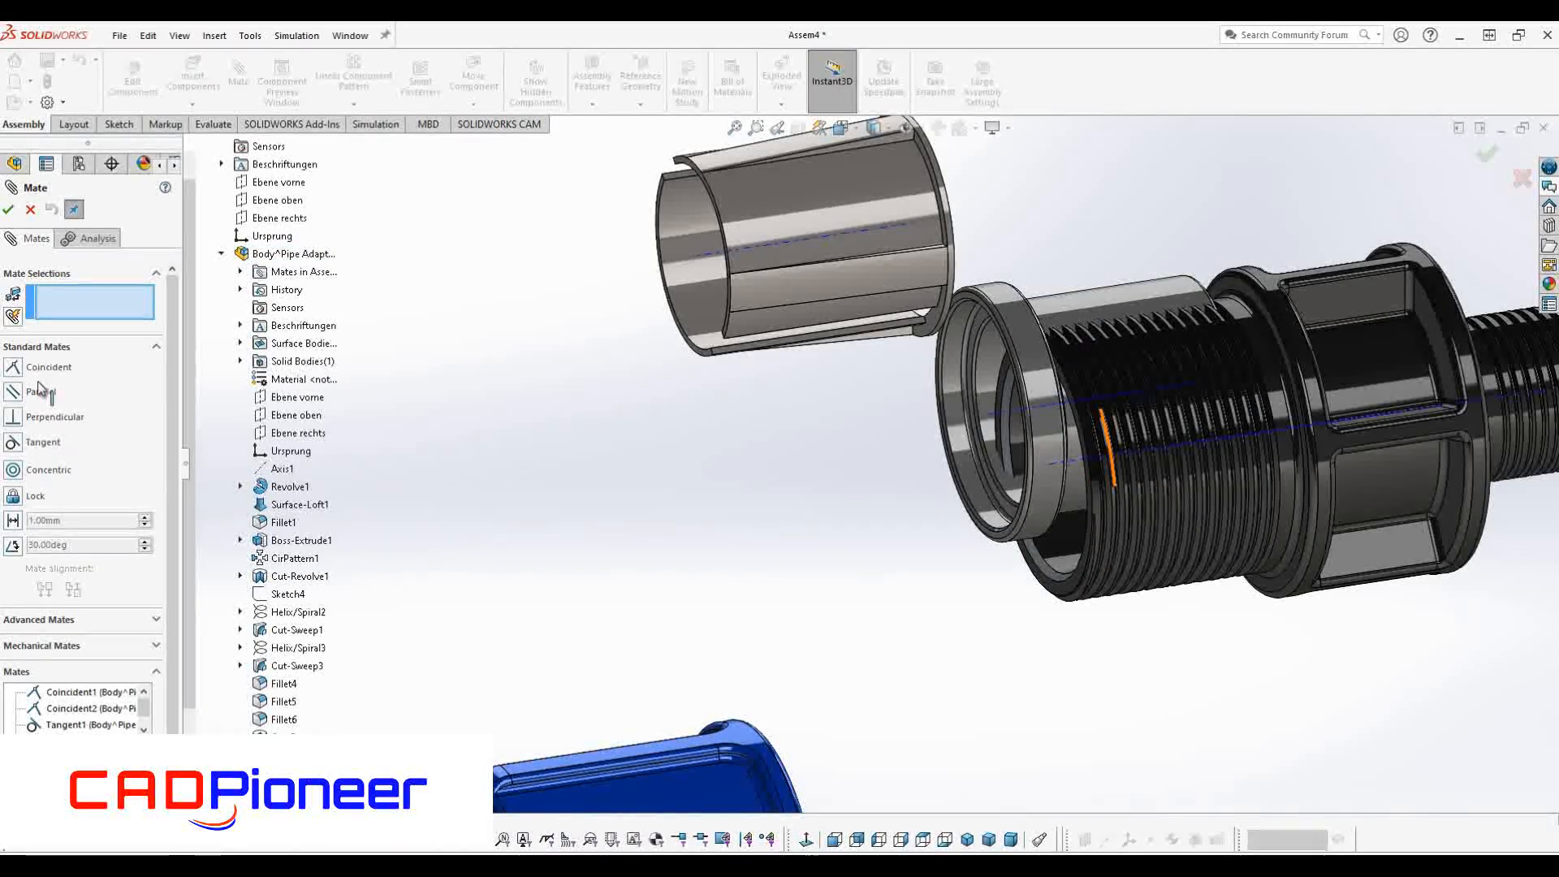
# Mate the insert's outer cylindrical face concentric with the body's bore and enable Lock rotation
pyautogui.scroll(2, 969, 418)
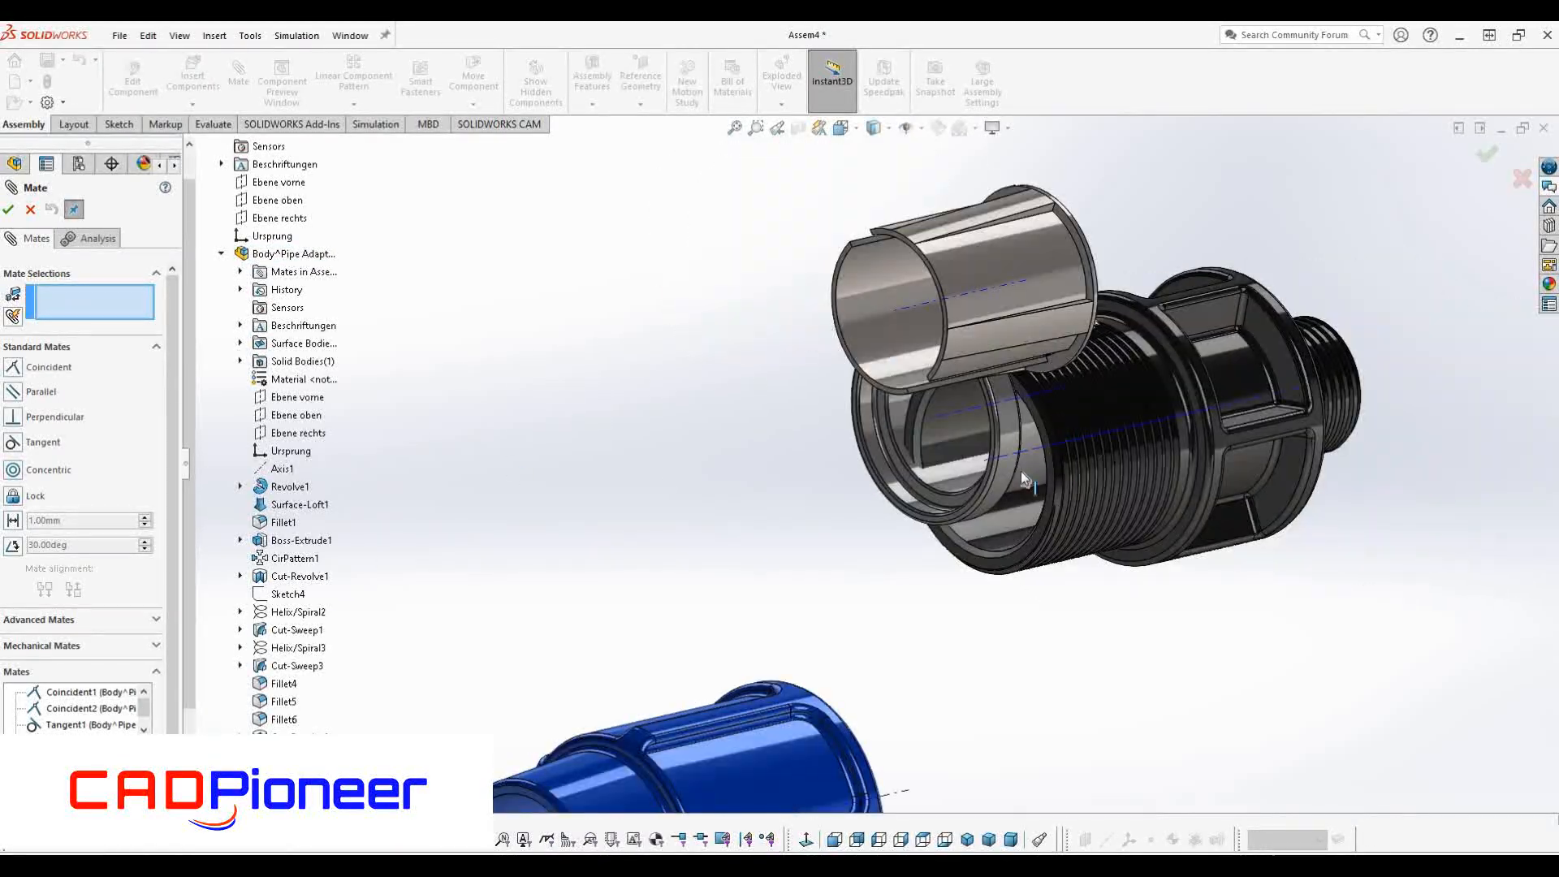
pyautogui.click(1016, 520)
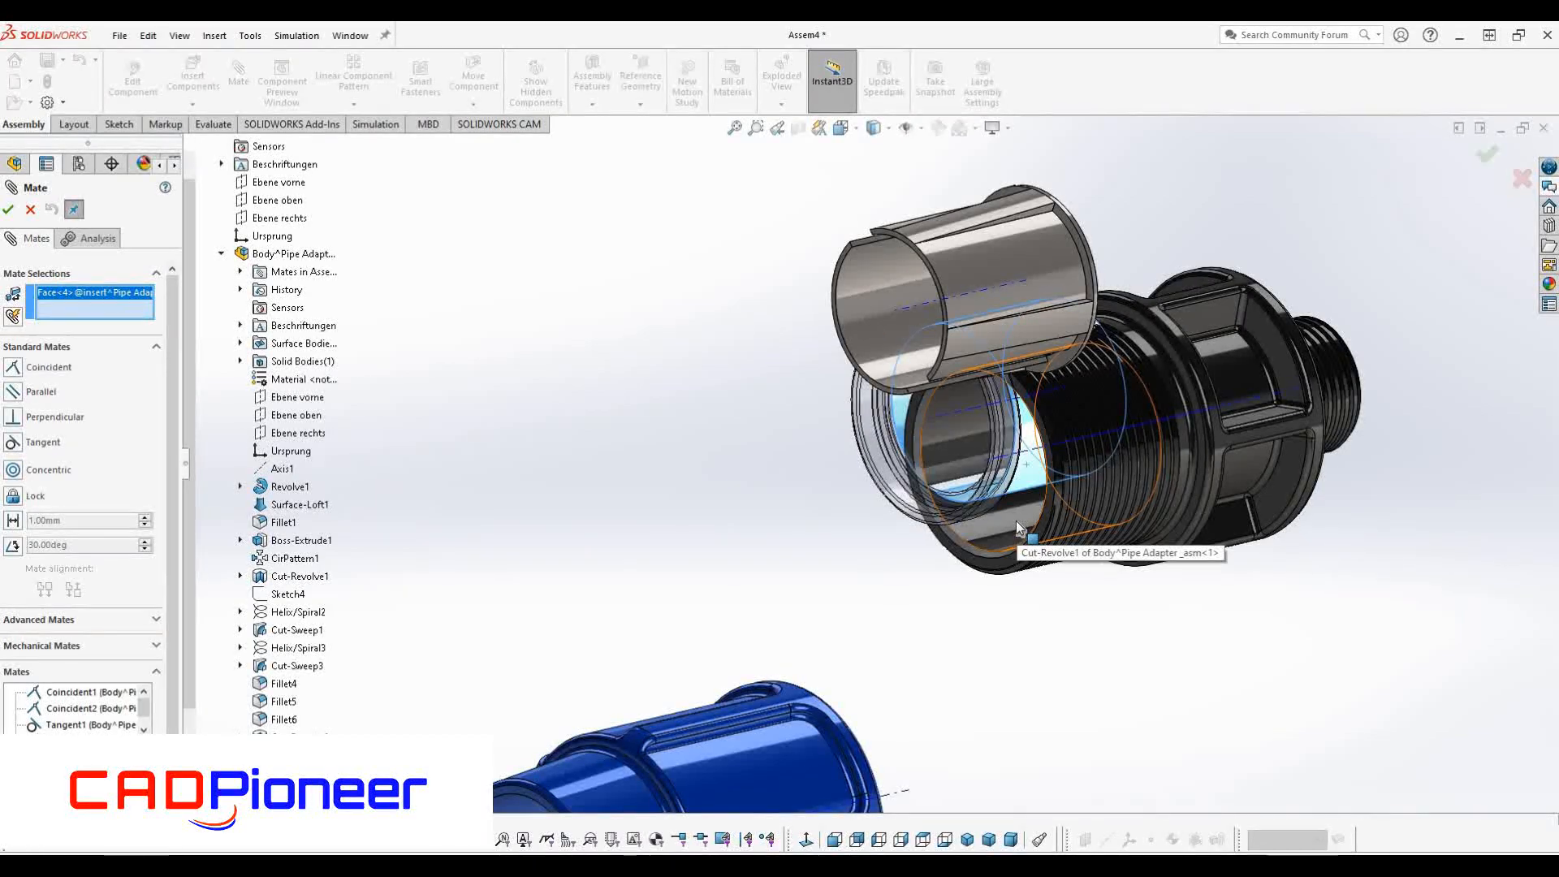
pyautogui.click(1016, 520)
pyautogui.click(44, 493)
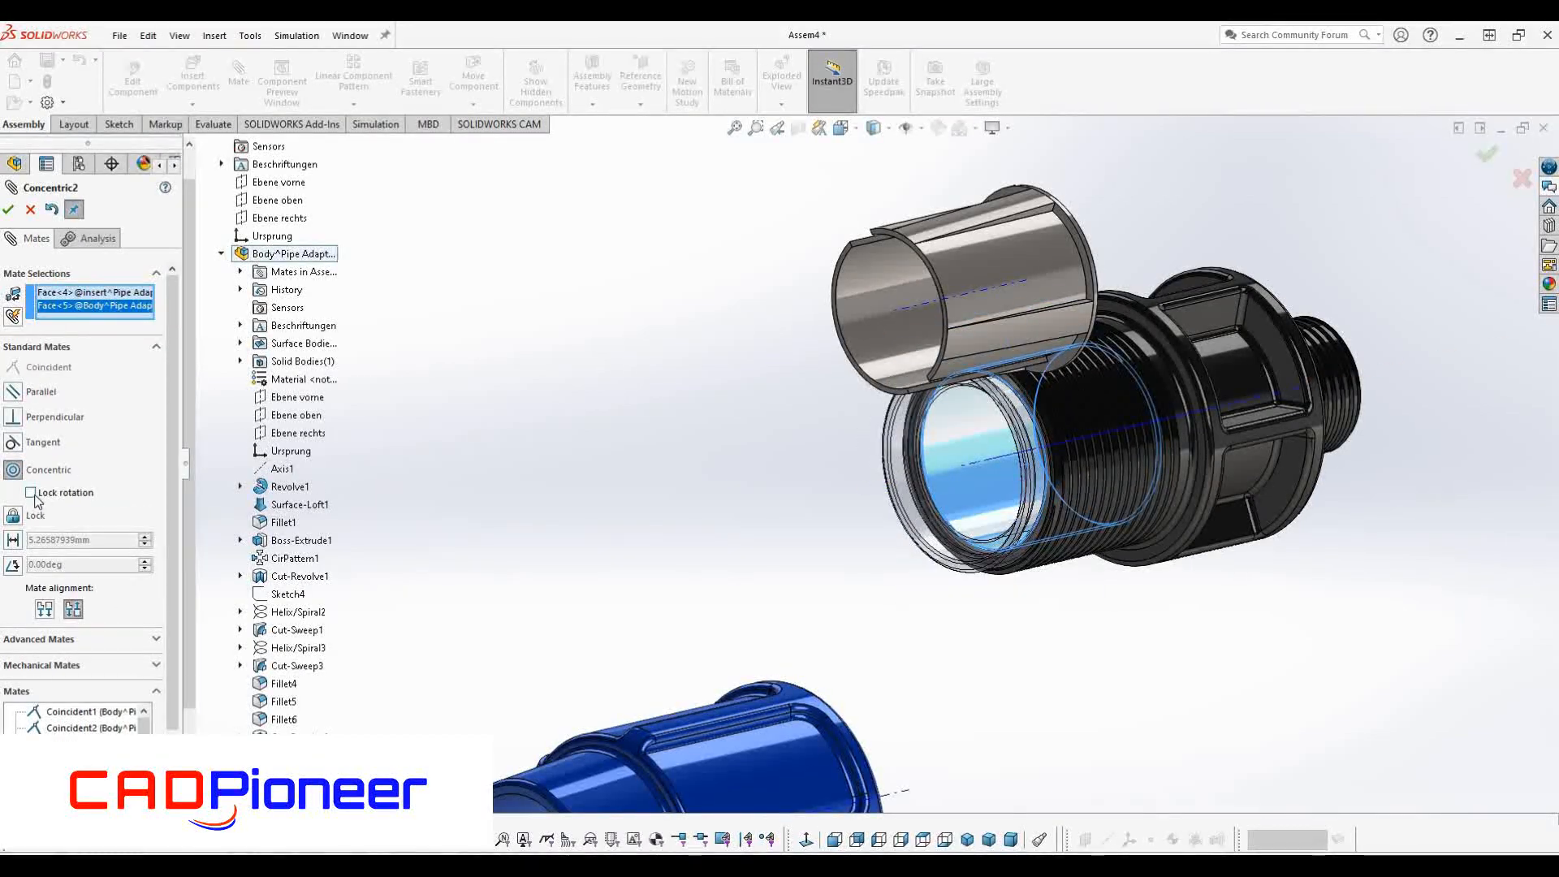
pyautogui.click(9, 209)
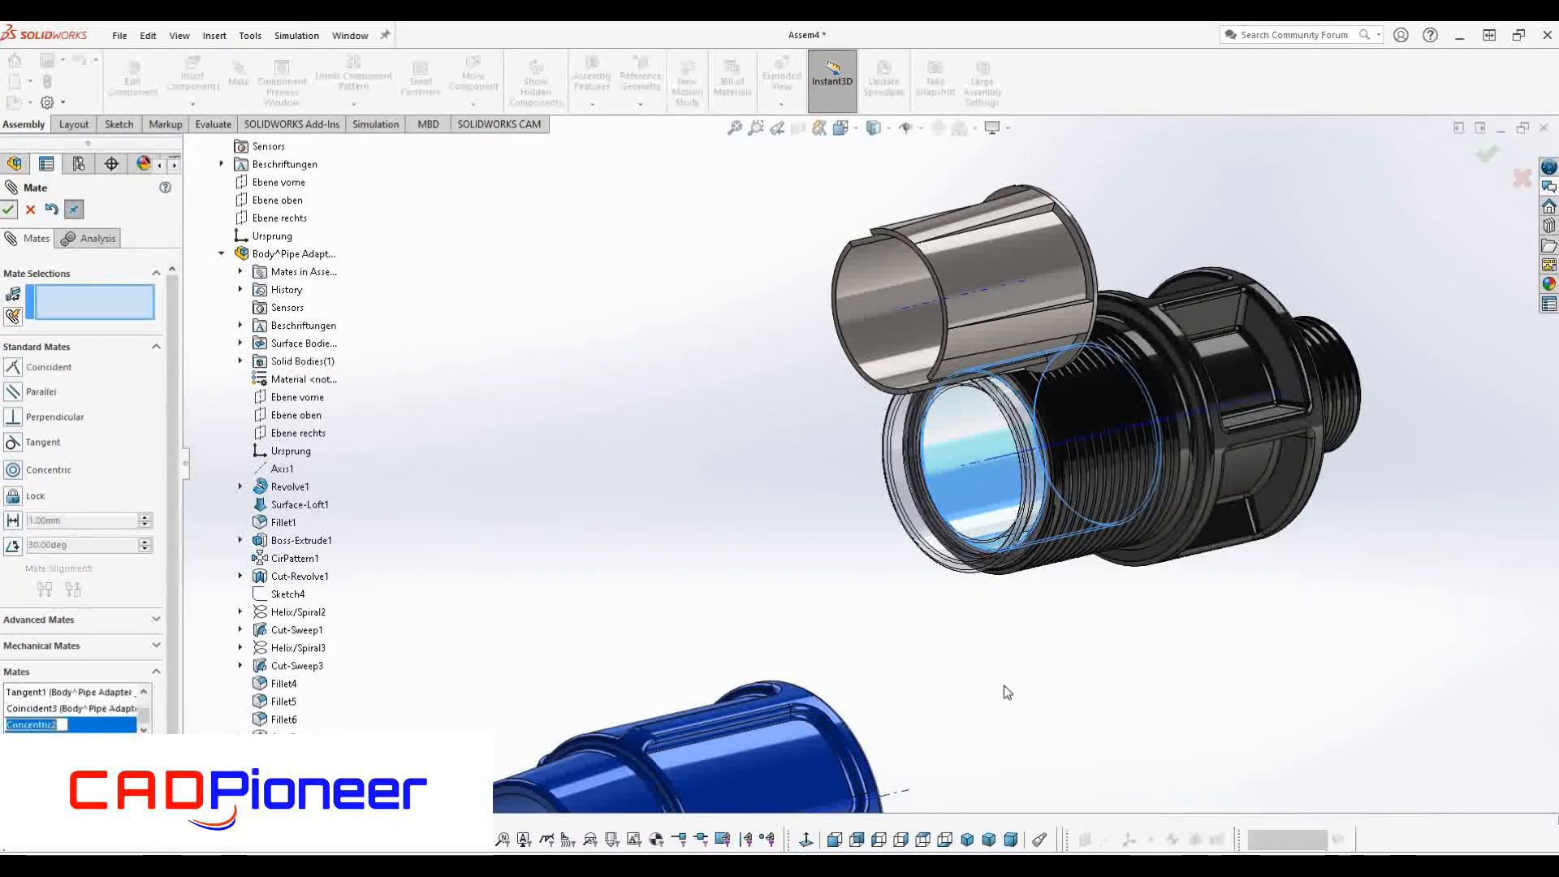
# Add a Coincident mate between the grip ring's wide end face and the insert's inner circular edge
pyautogui.moveTo(958, 406); pyautogui.dragTo(816, 479, button='middle')
pyautogui.click(752, 358)
pyautogui.moveTo(822, 420); pyautogui.dragTo(1056, 412, button='middle')
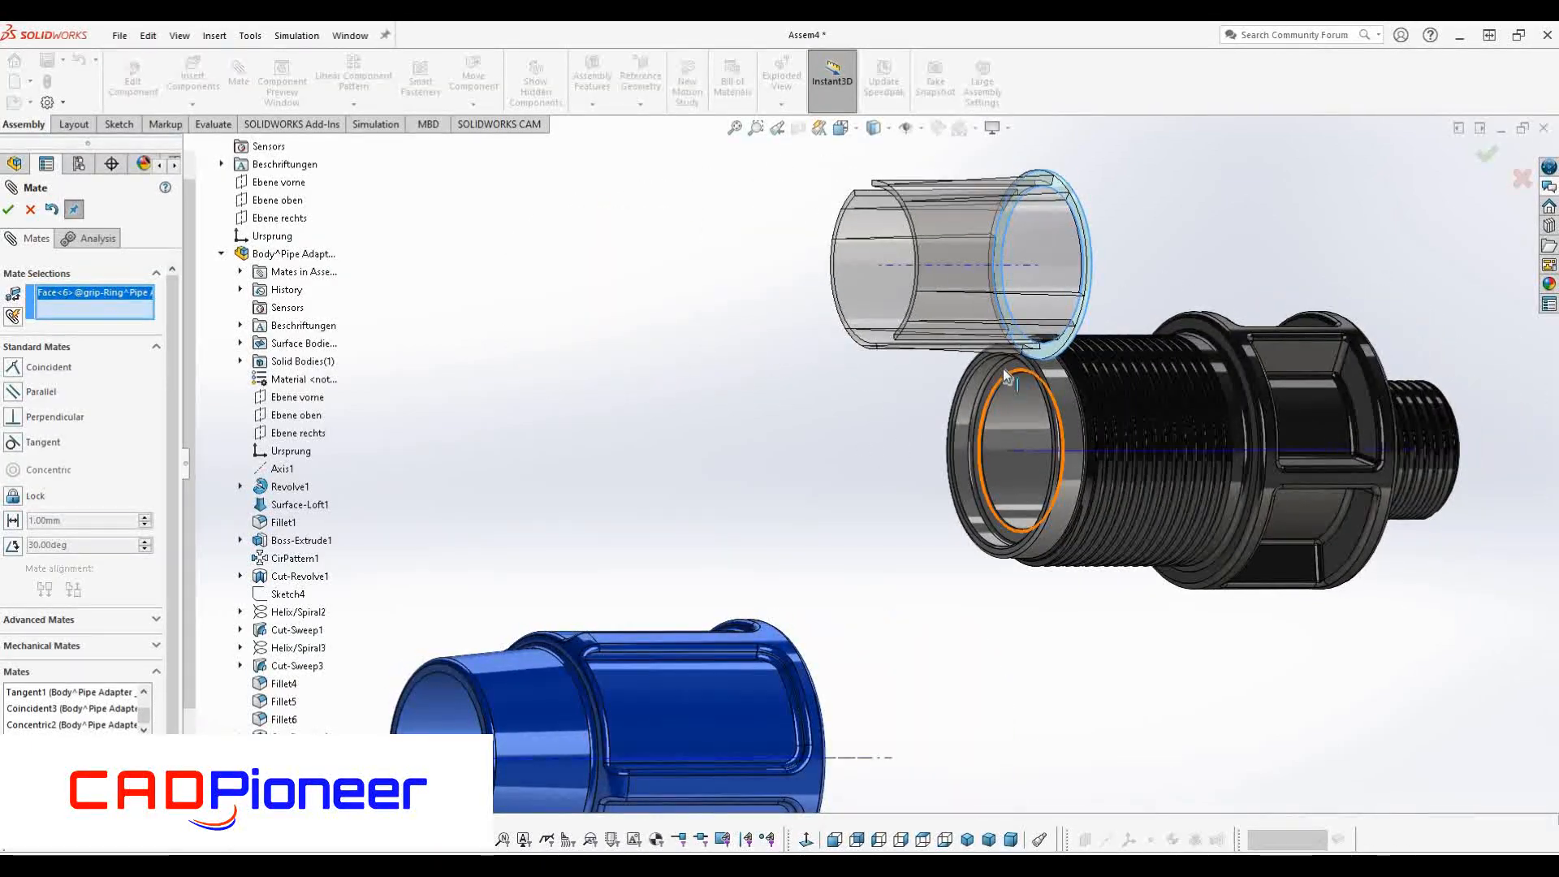
pyautogui.click(1002, 367)
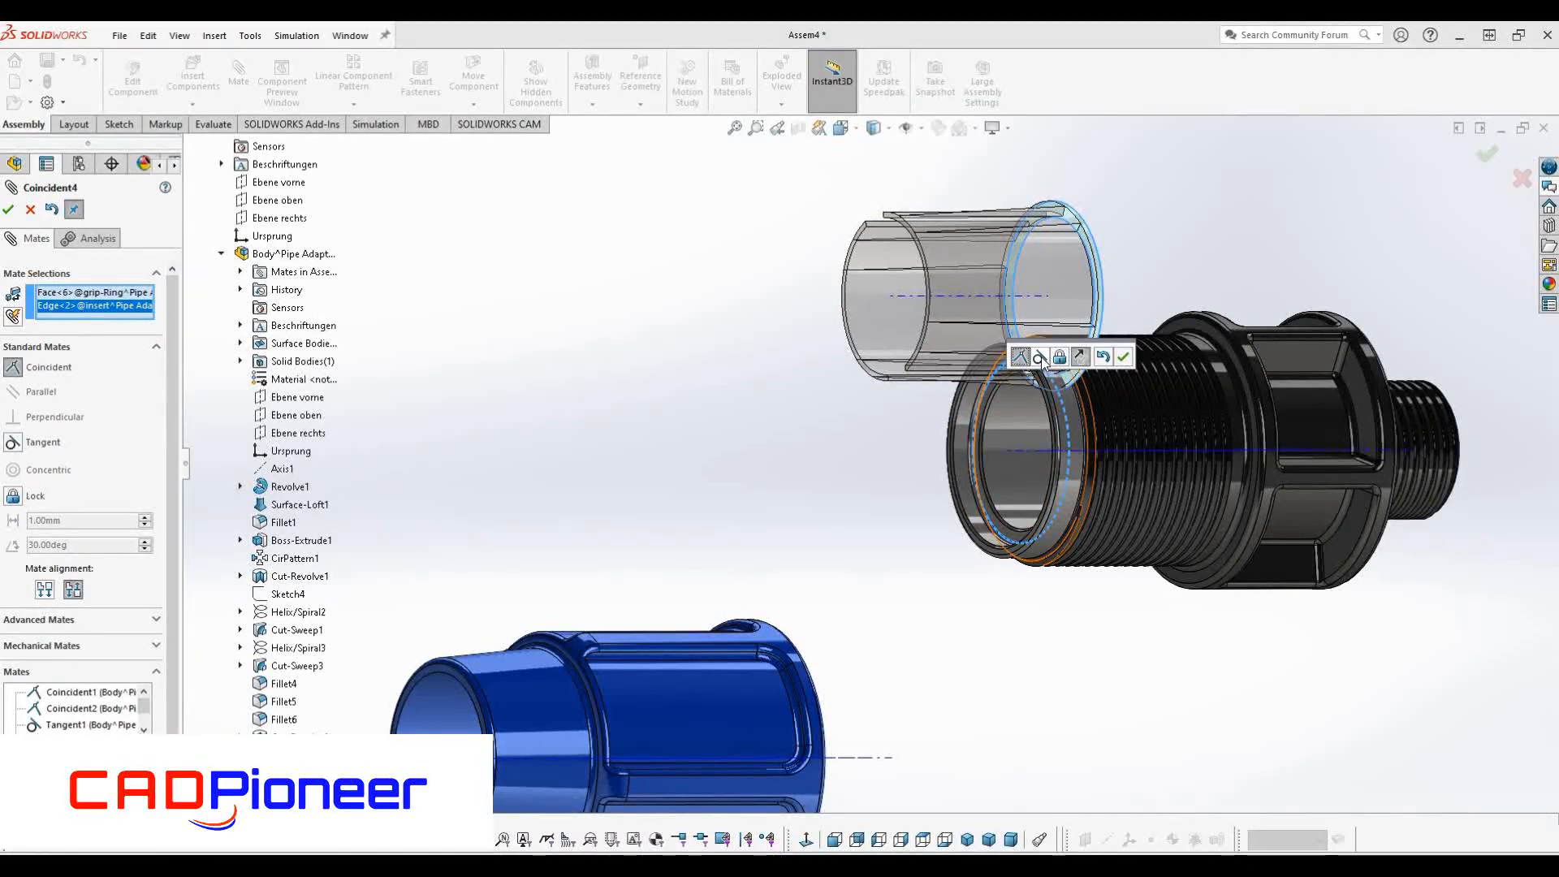
pyautogui.click(1124, 358)
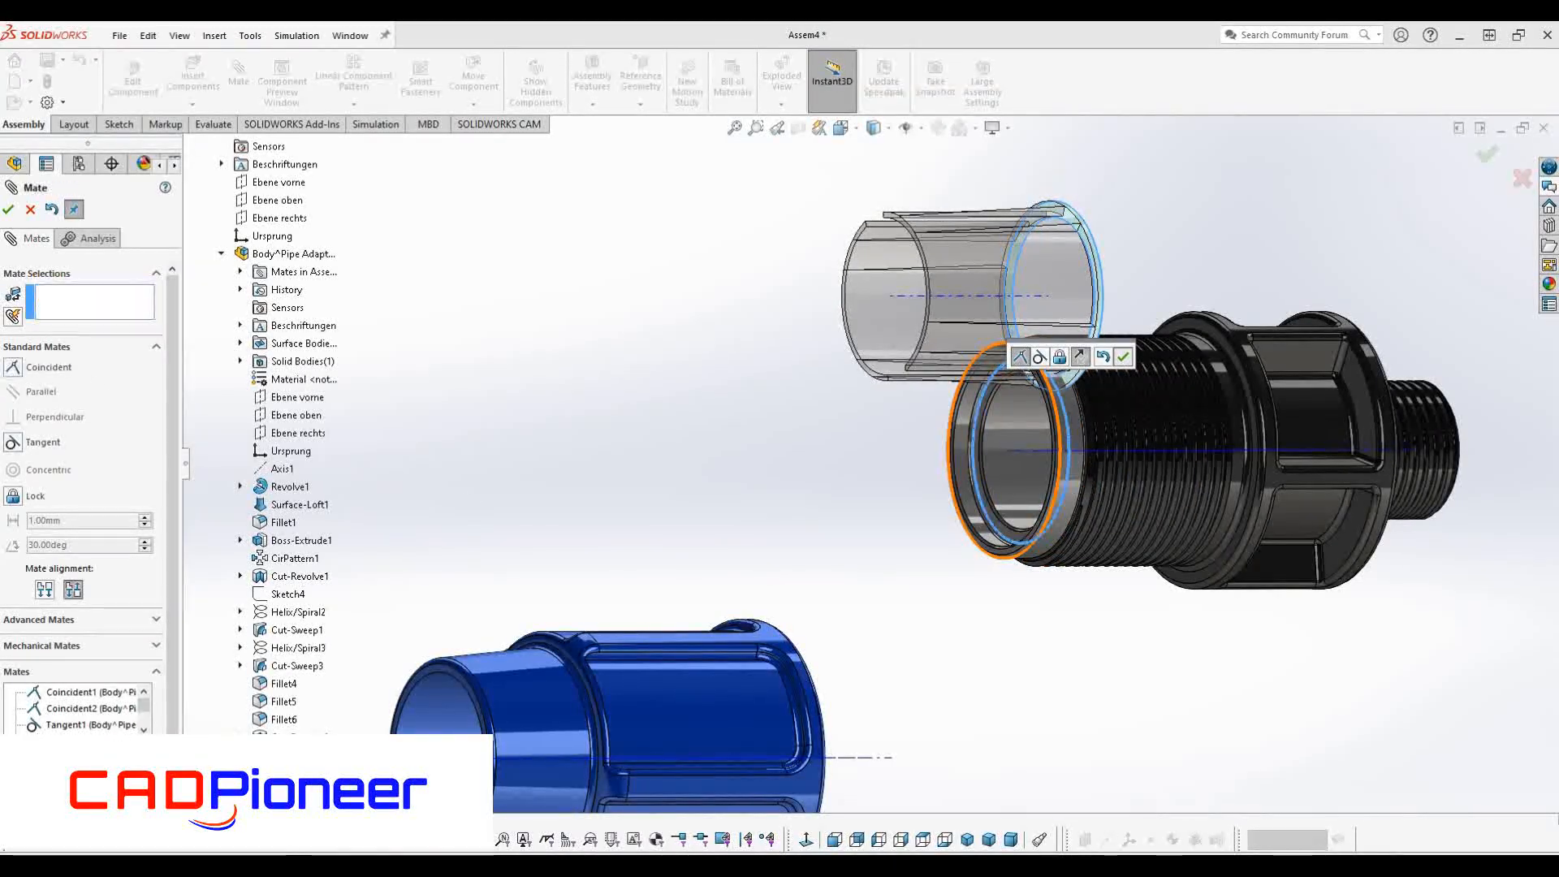
# Mate the grip ring concentric with the insert and enable Lock rotation
pyautogui.click(977, 260)
pyautogui.click(31, 493)
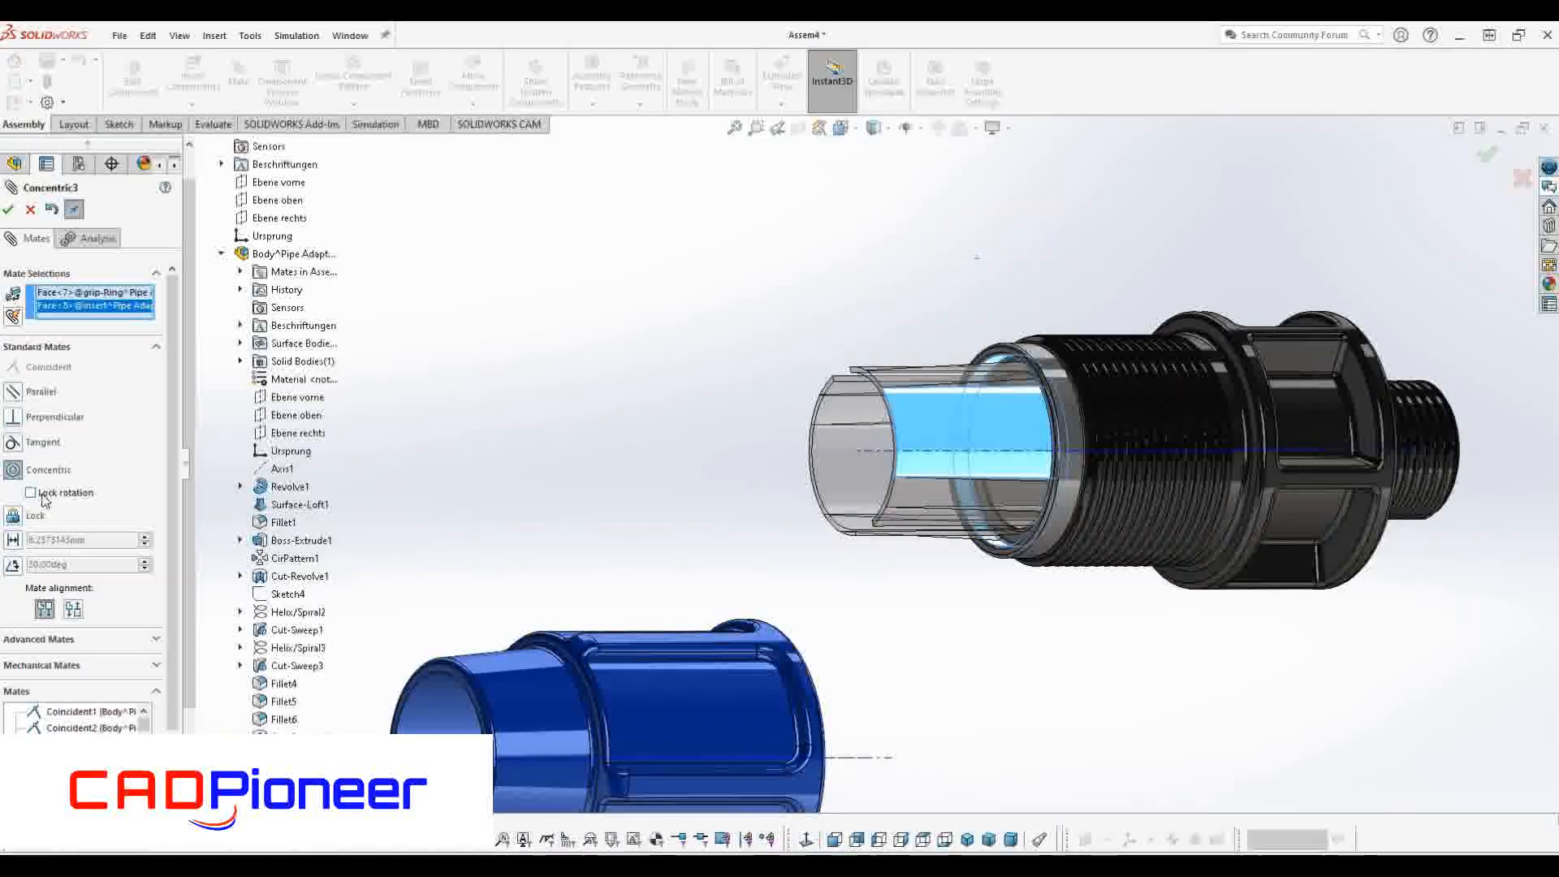
pyautogui.click(11, 212)
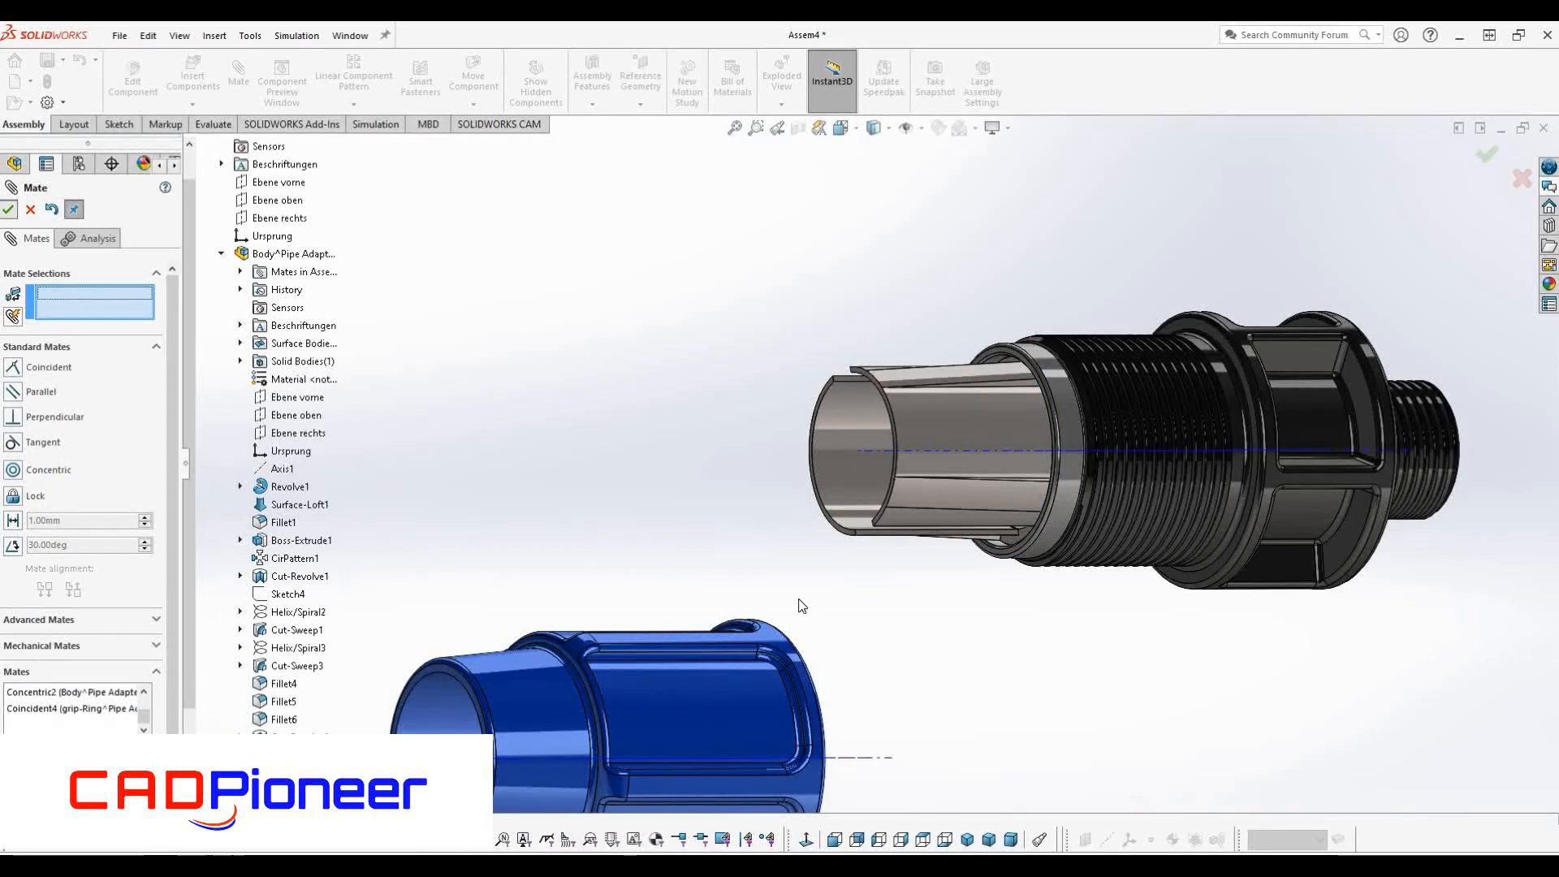
# Add a reversed Screw mate of 1 revolution/mm between the union nut's internal thread and the body's external thread, then test the nut's motion
pyautogui.scroll(4, 799, 603)
pyautogui.moveTo(673, 465); pyautogui.dragTo(707, 519, button='middle')
pyautogui.click(112, 648)
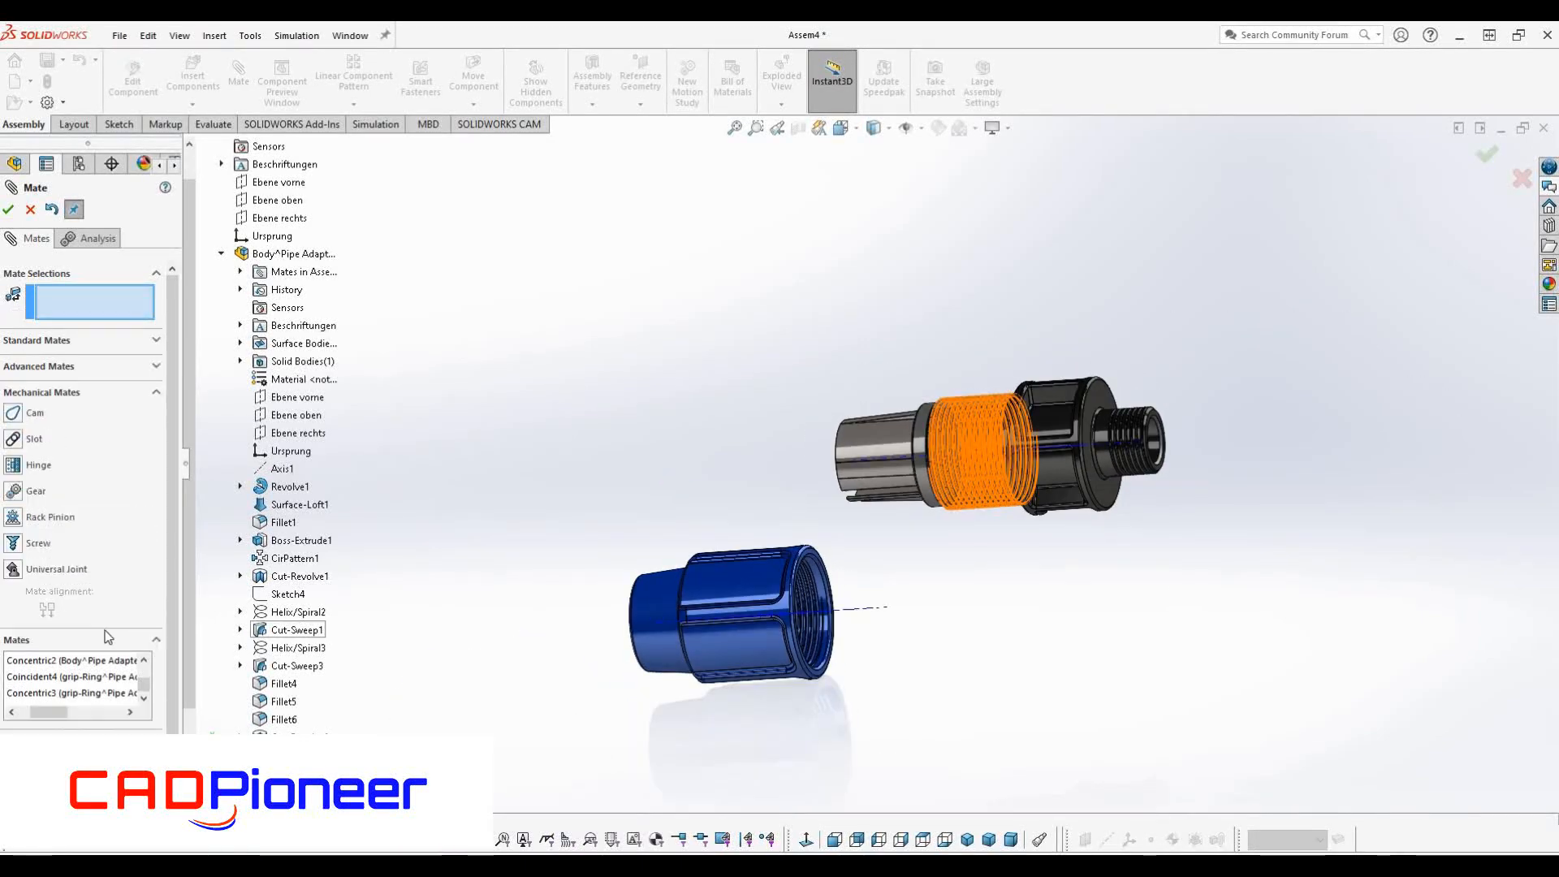
pyautogui.click(12, 543)
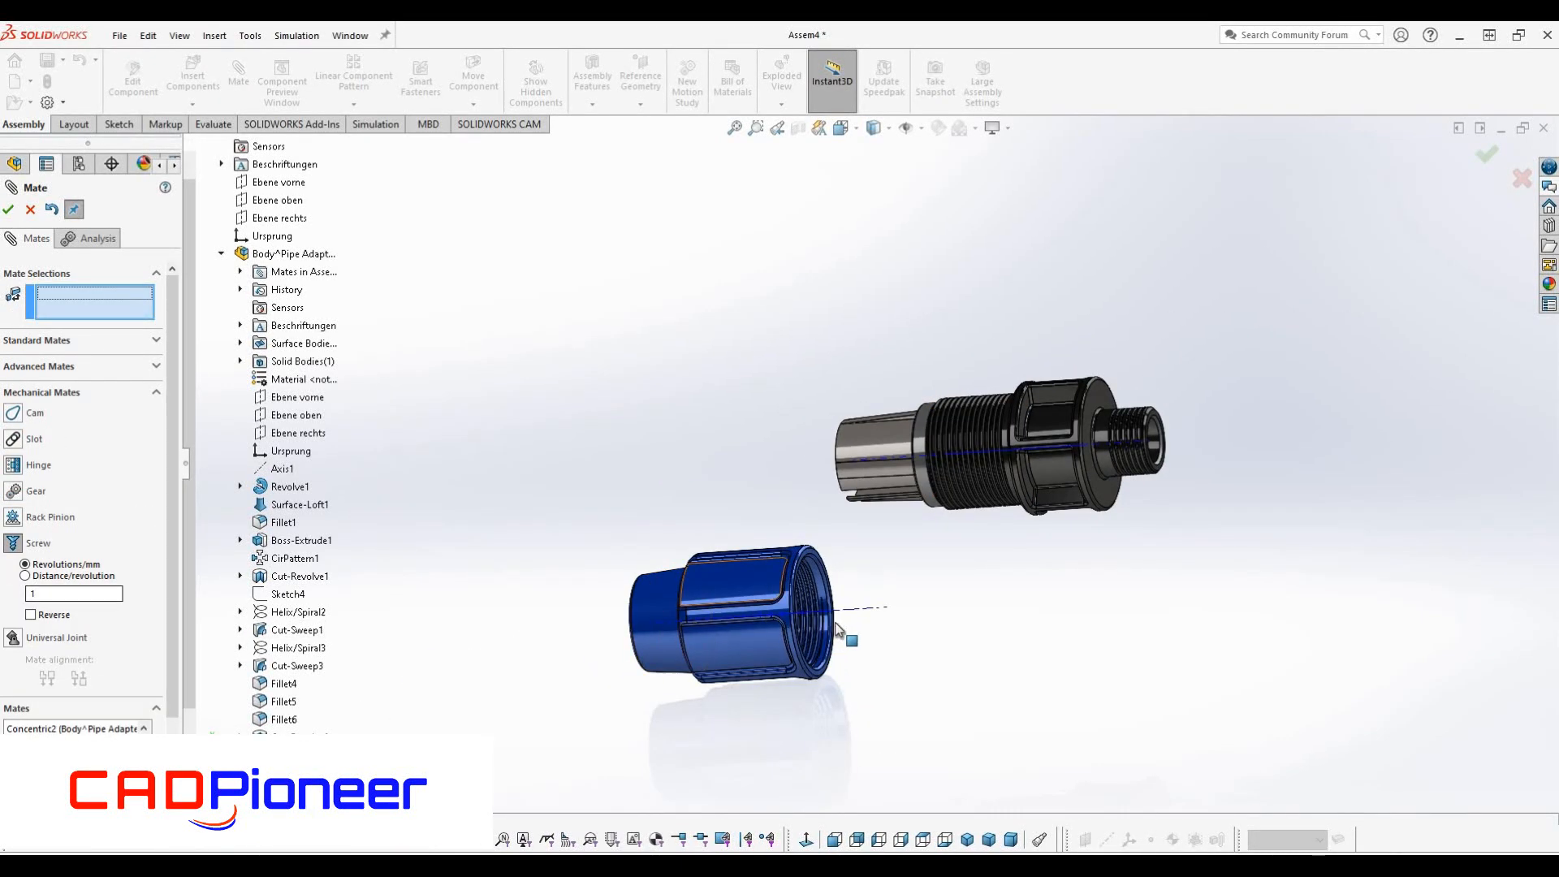
pyautogui.scroll(-3, 763, 637)
pyautogui.click(878, 495)
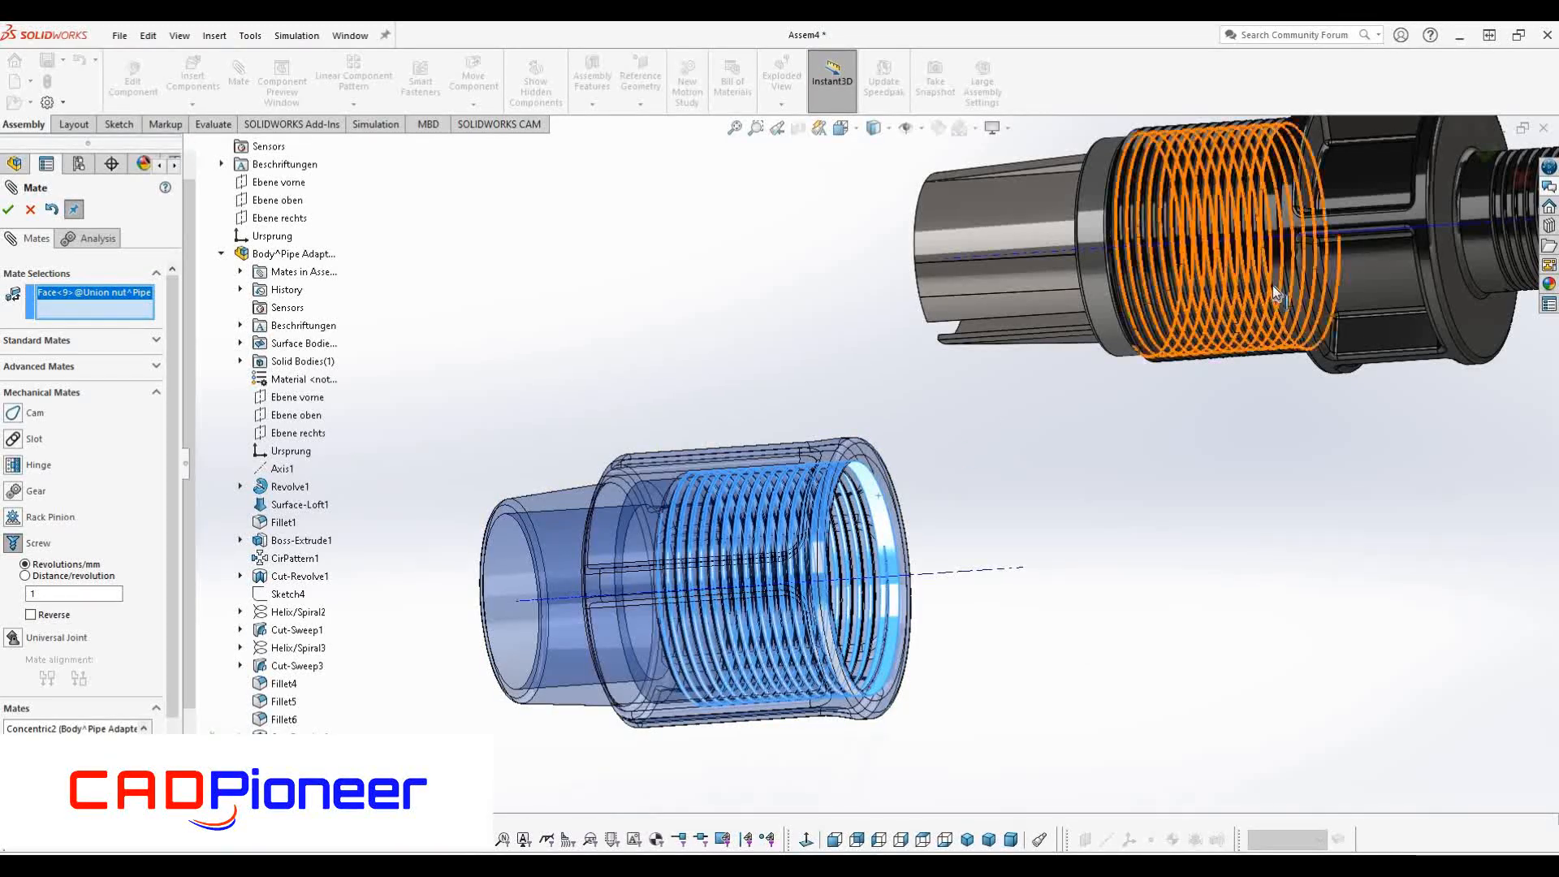
pyautogui.click(1224, 325)
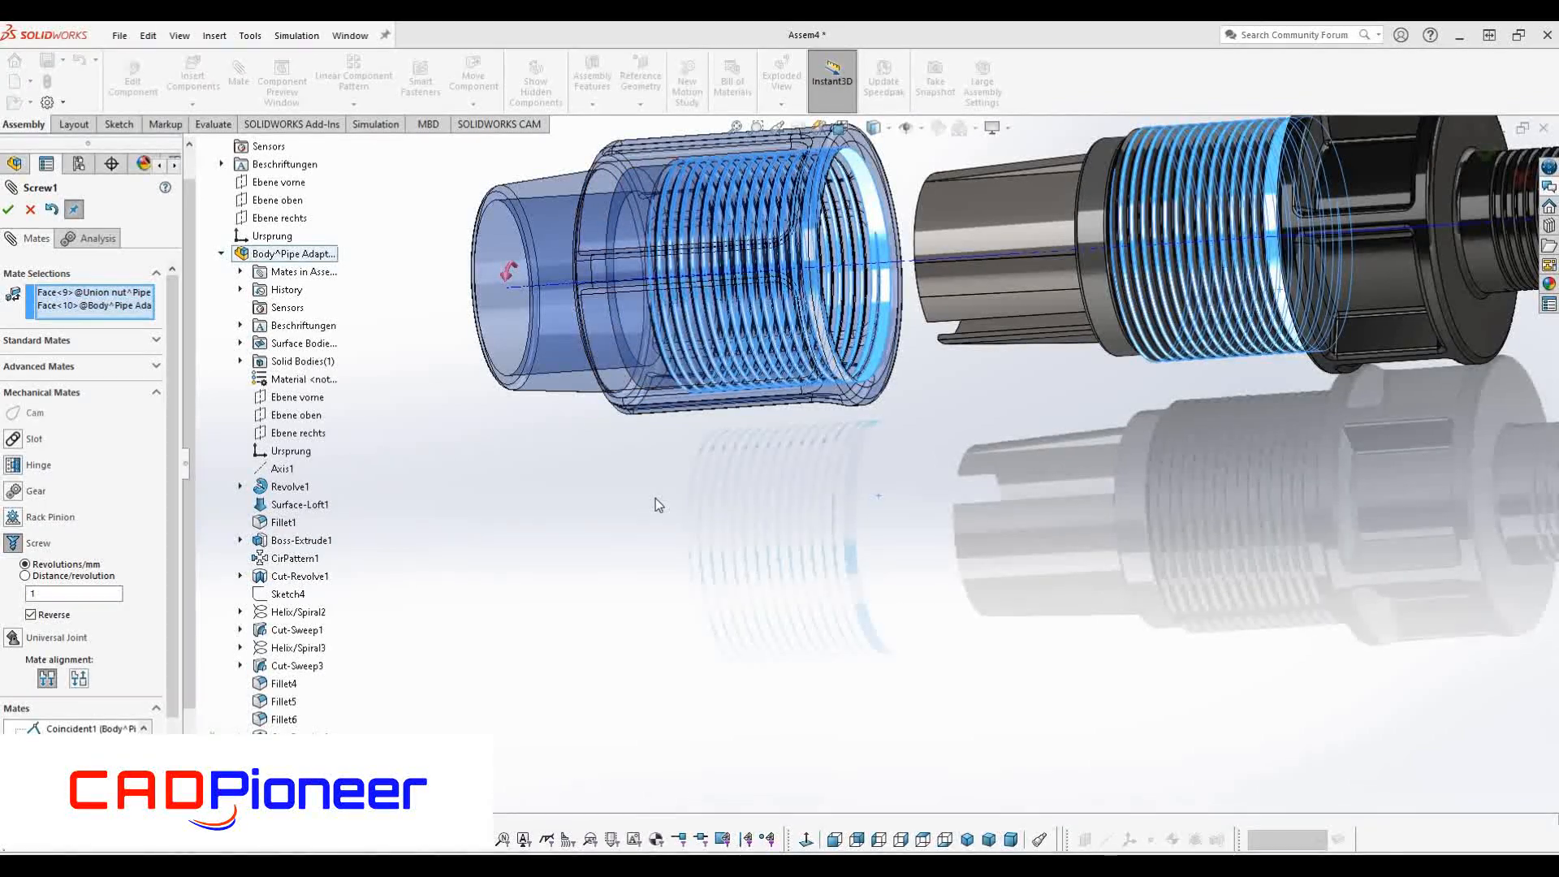
pyautogui.scroll(3, 656, 499)
pyautogui.moveTo(676, 458); pyautogui.dragTo(804, 318, button='middle')
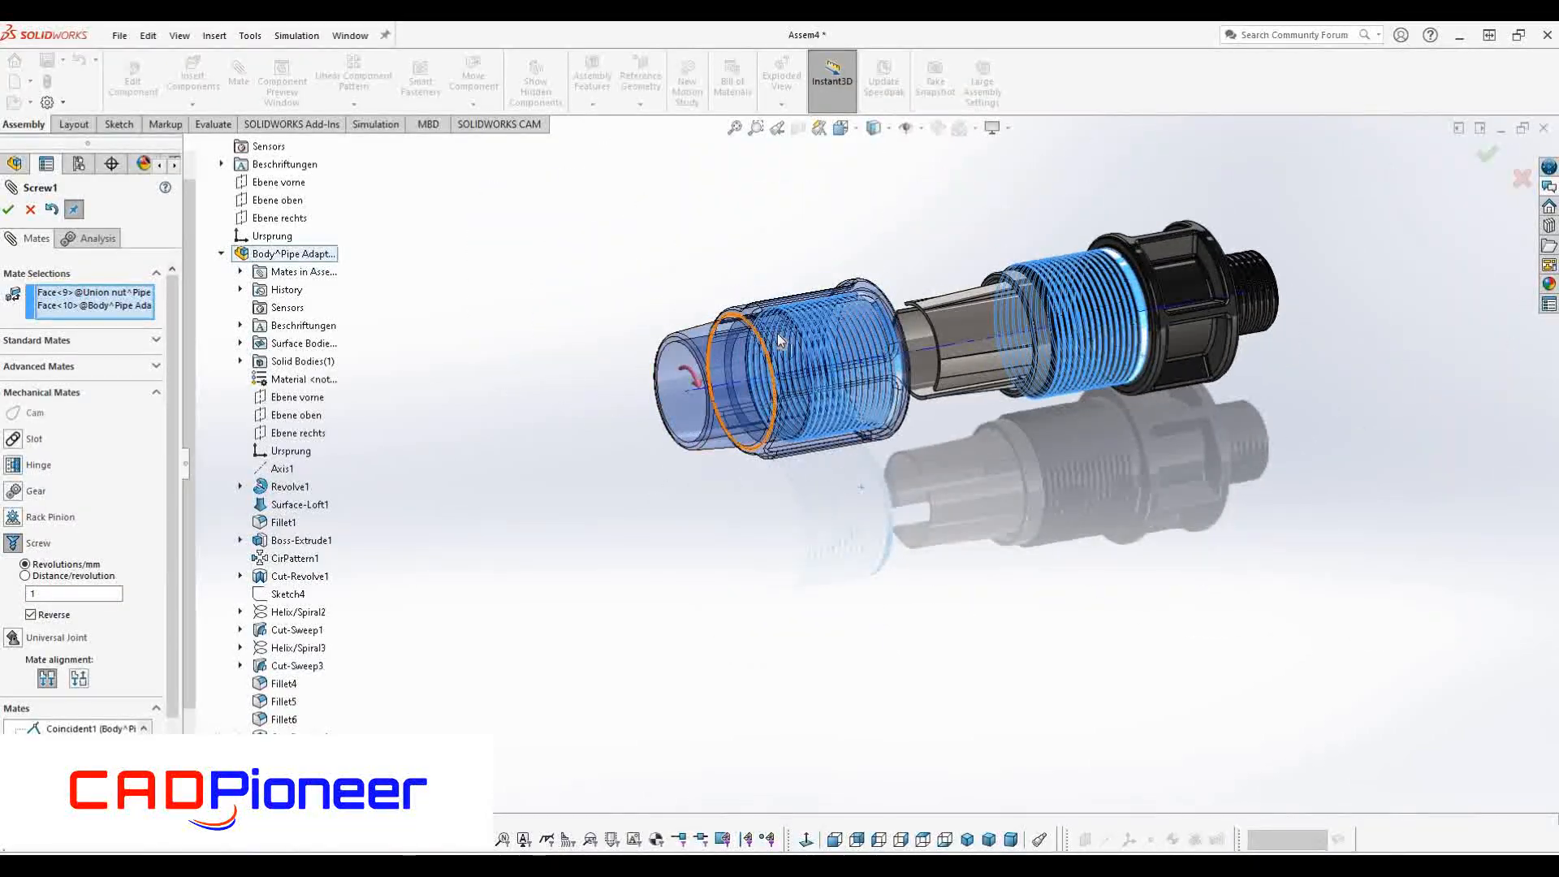
pyautogui.click(9, 210)
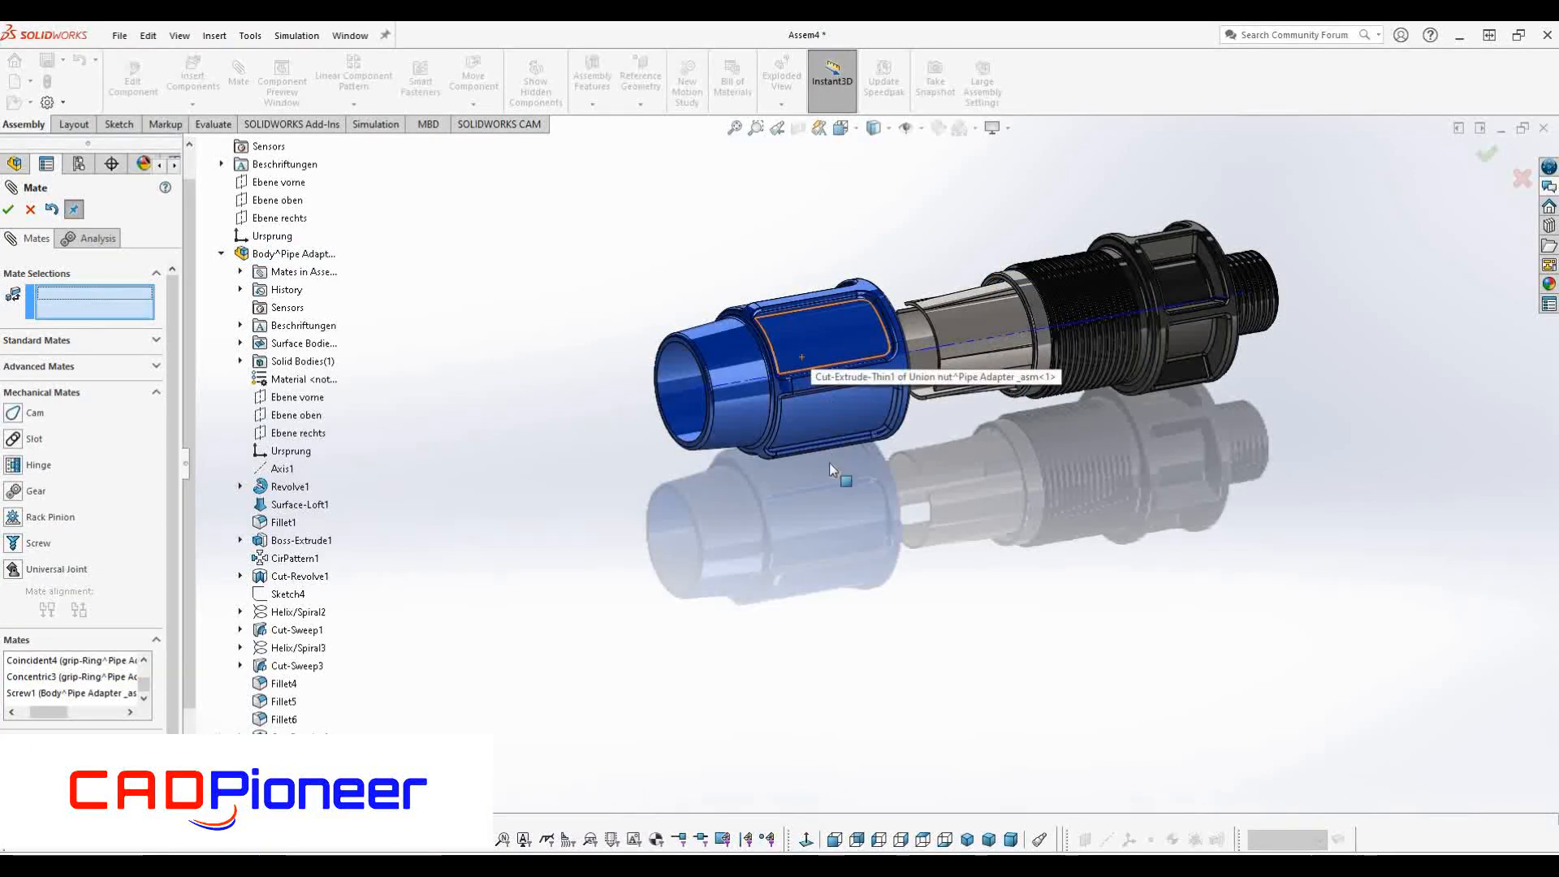
pyautogui.moveTo(810, 258); pyautogui.dragTo(958, 493)
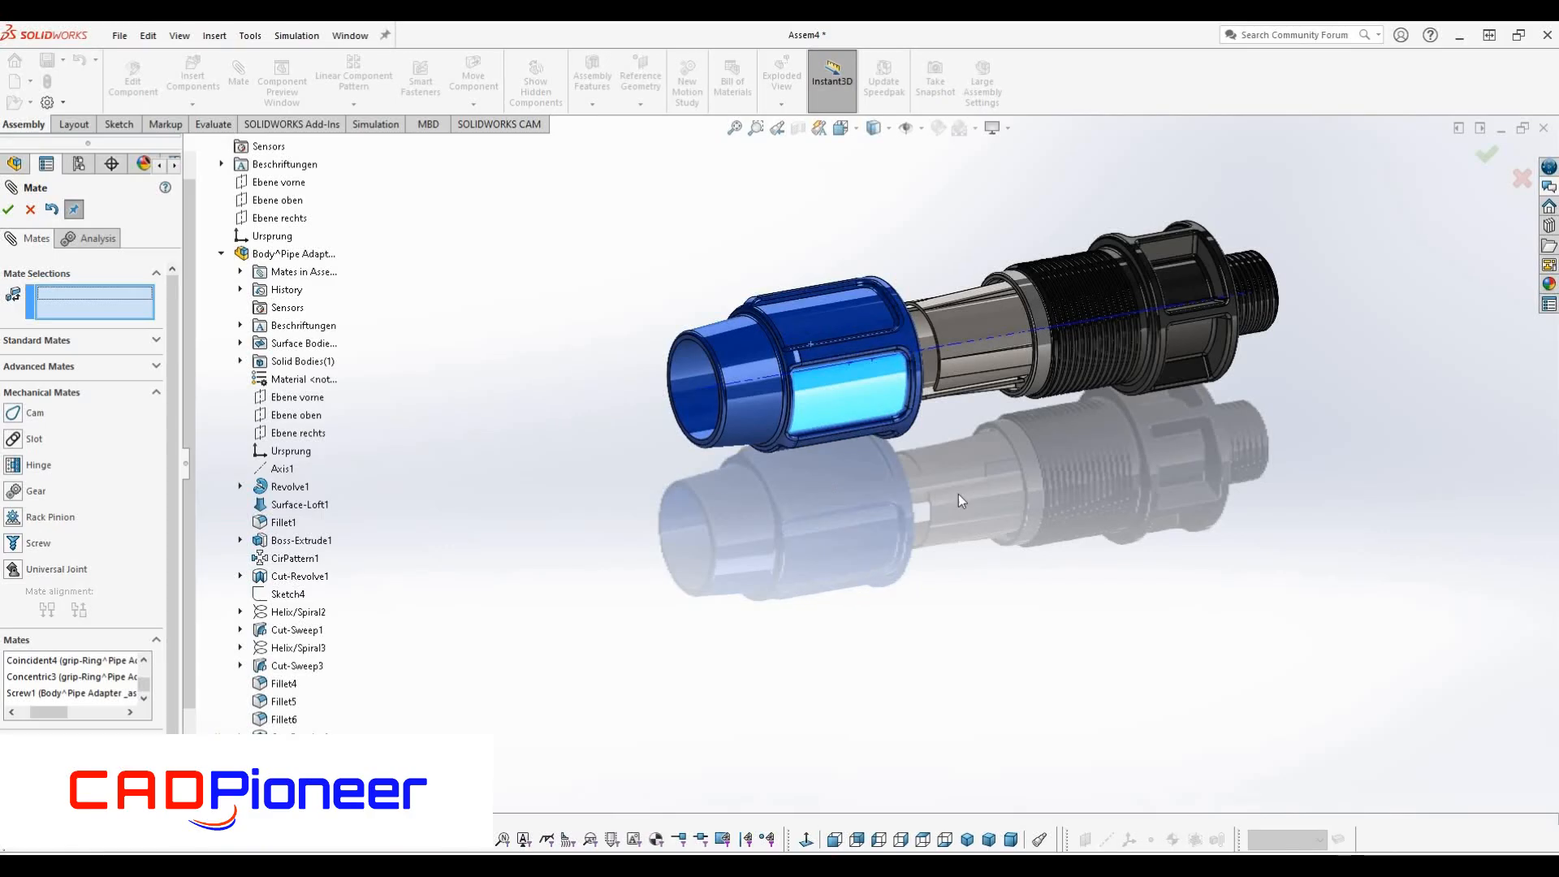
pyautogui.click(9, 210)
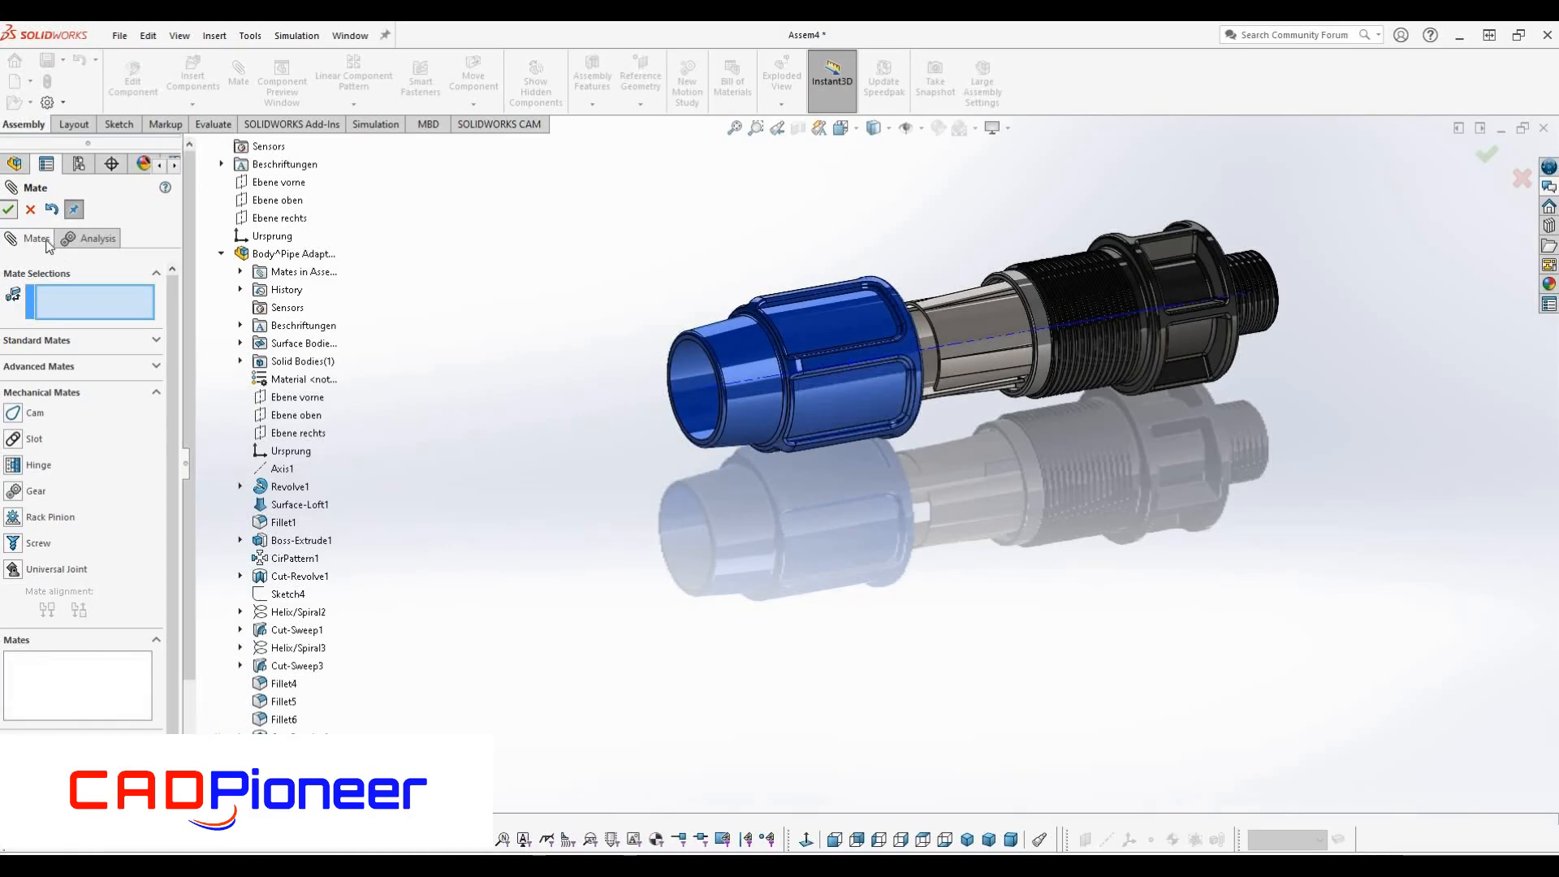
# Measure the distance between the body's collar face beside the external thread and the body's open end face
pyautogui.click(213, 124)
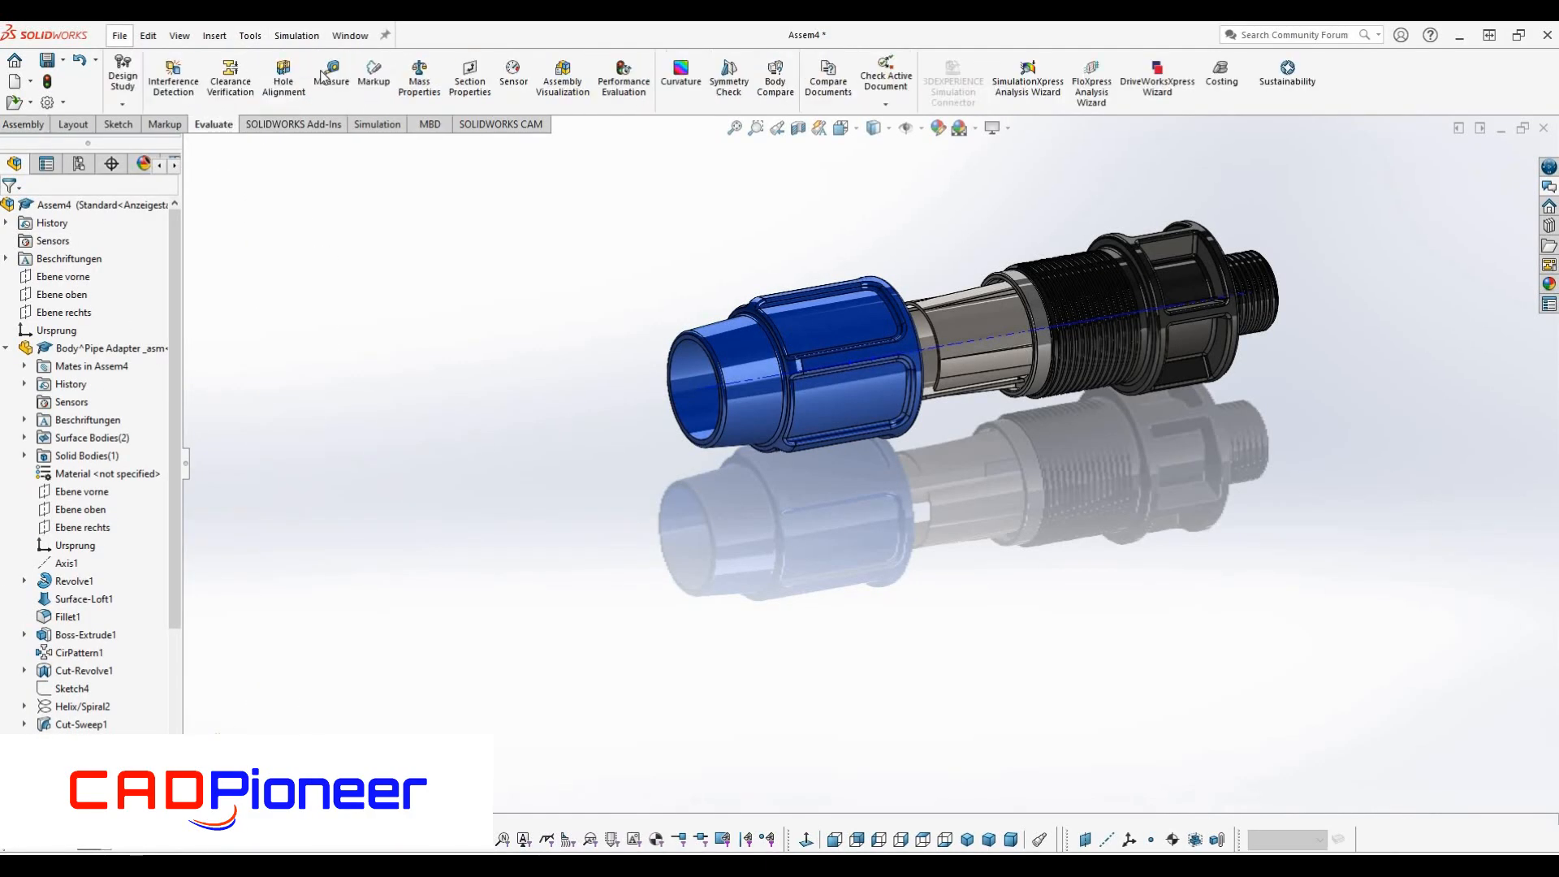
pyautogui.scroll(-5, 1097, 323)
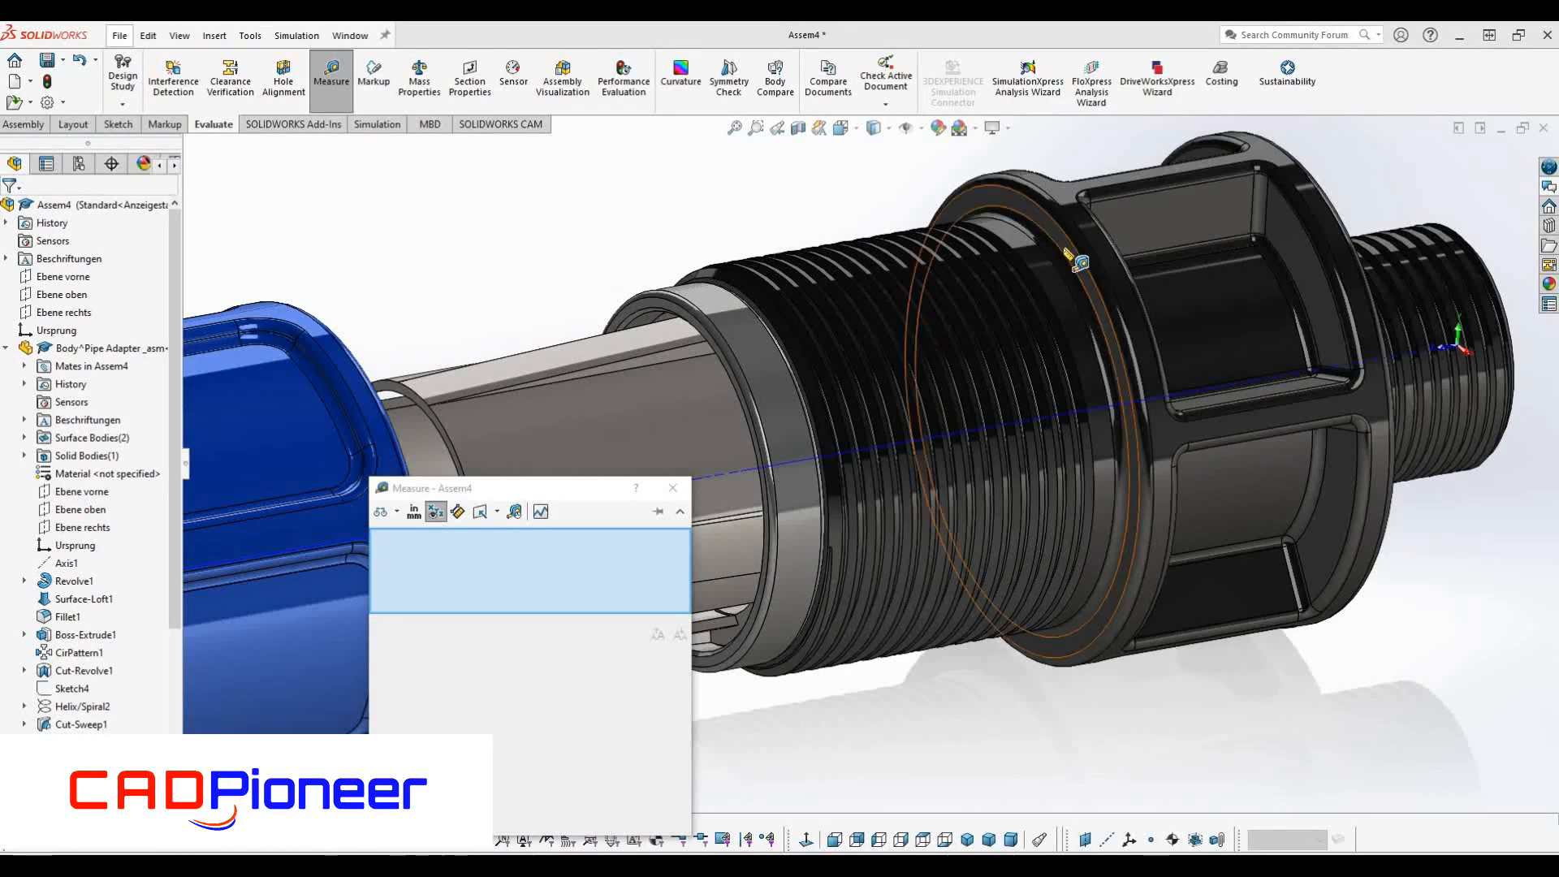
pyautogui.click(1065, 246)
pyautogui.scroll(-4, 772, 325)
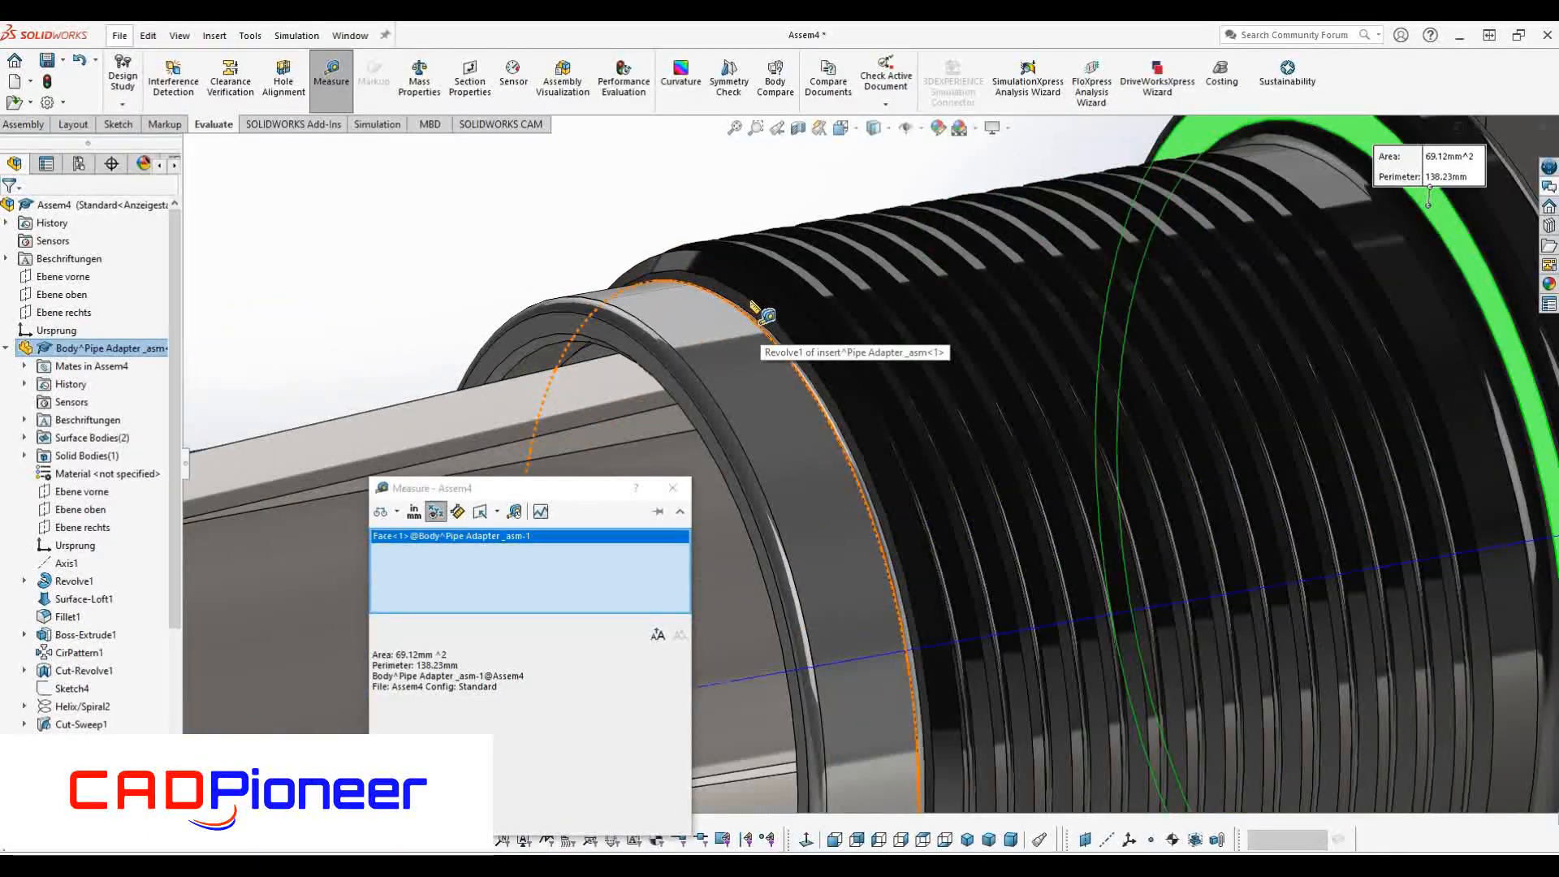
pyautogui.click(763, 315)
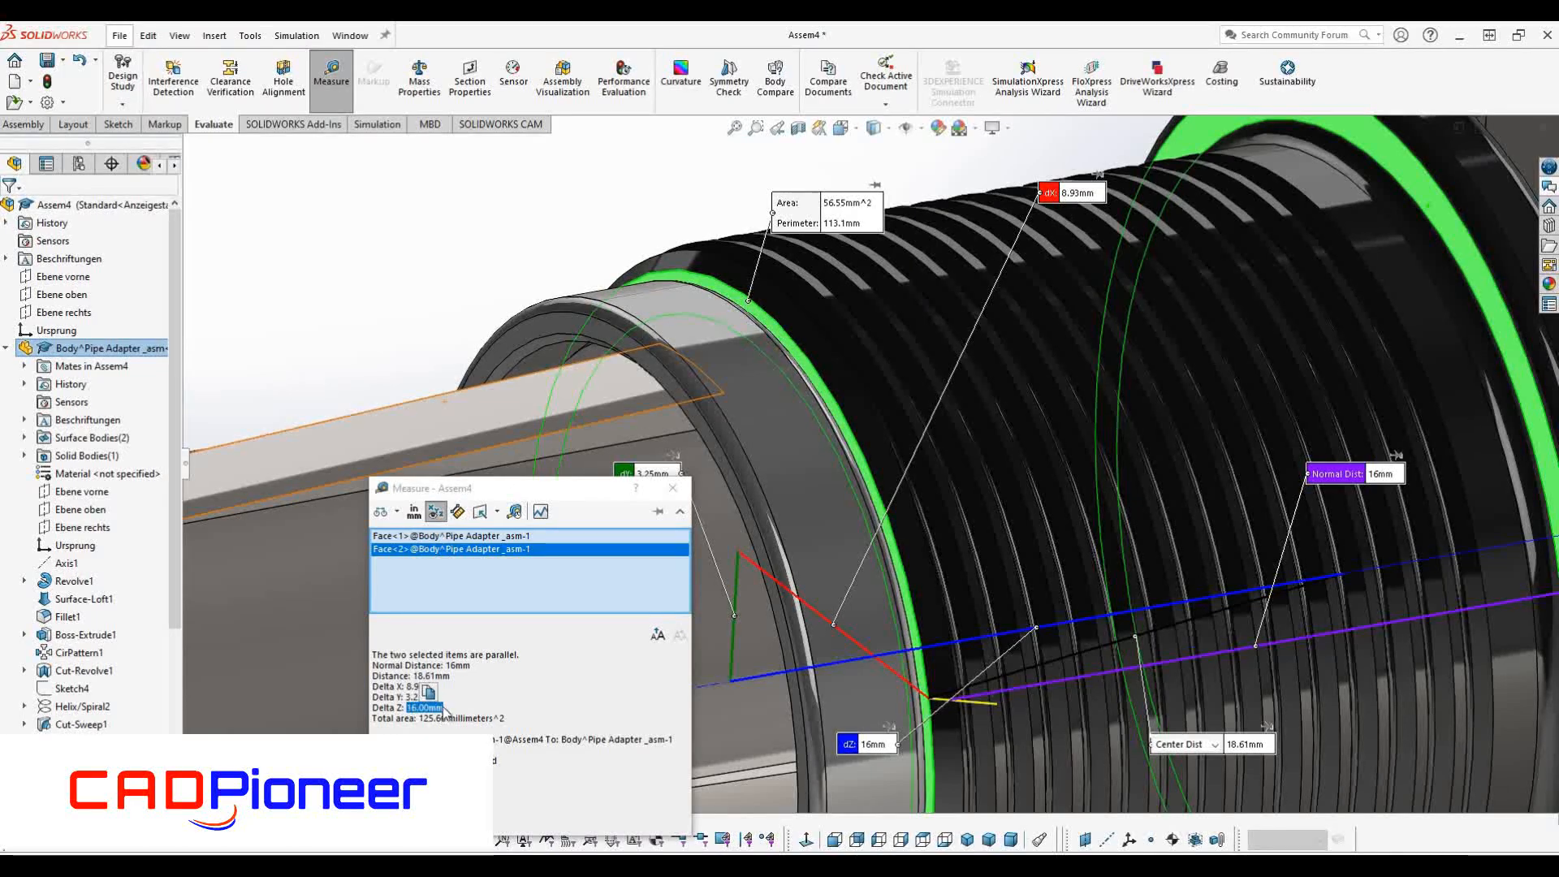
pyautogui.press('Escape')
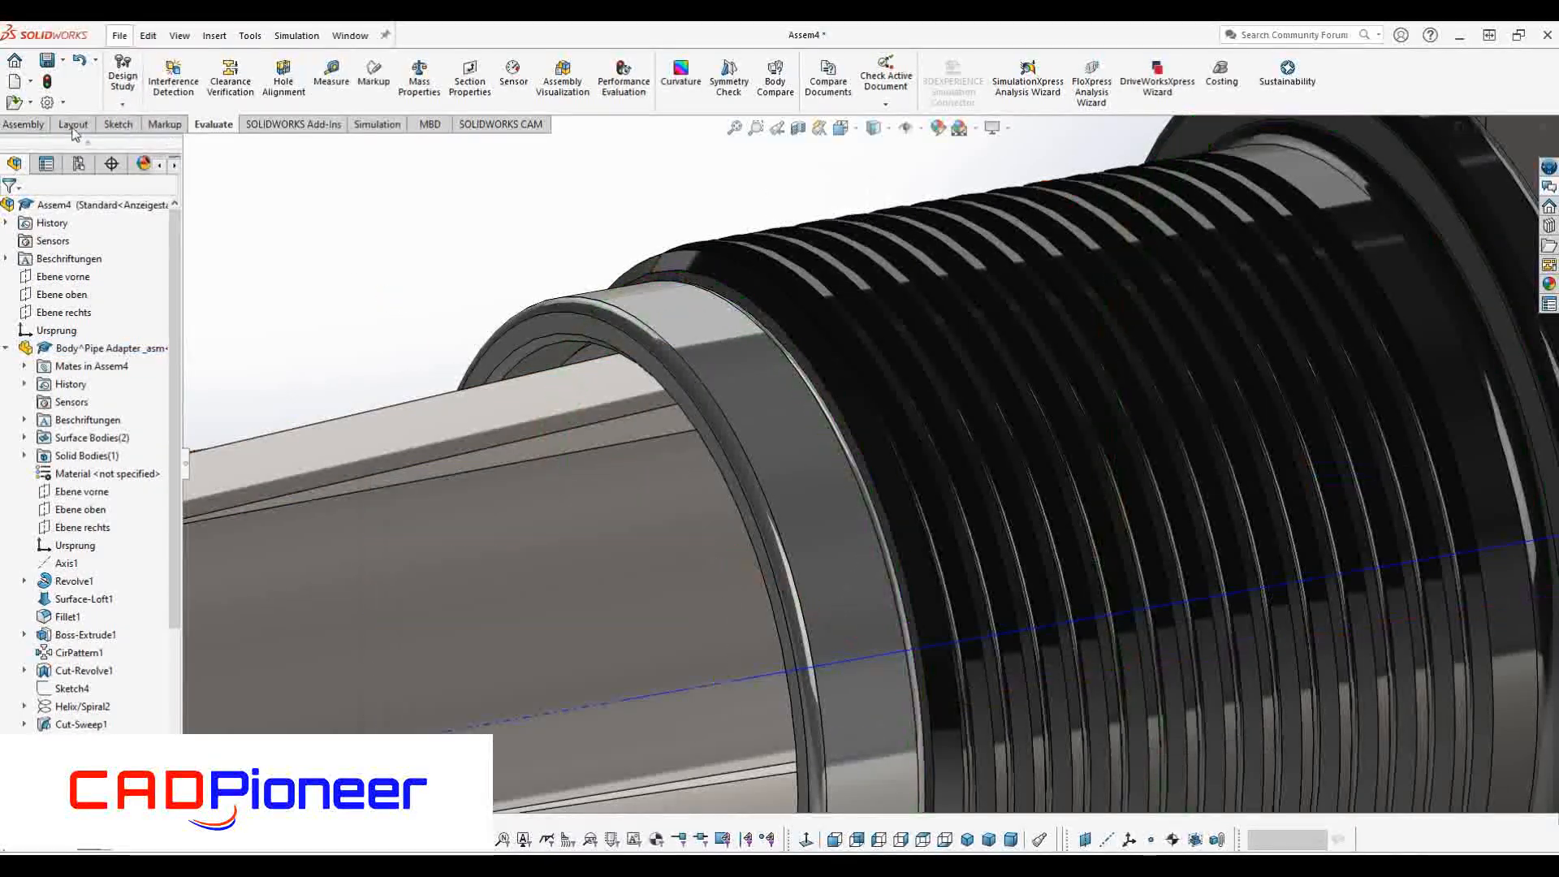
# Add a Coincident mate between the body's collar face beside the thread and the union nut's threaded-end face
pyautogui.scroll(5, 604, 326)
pyautogui.click(239, 82)
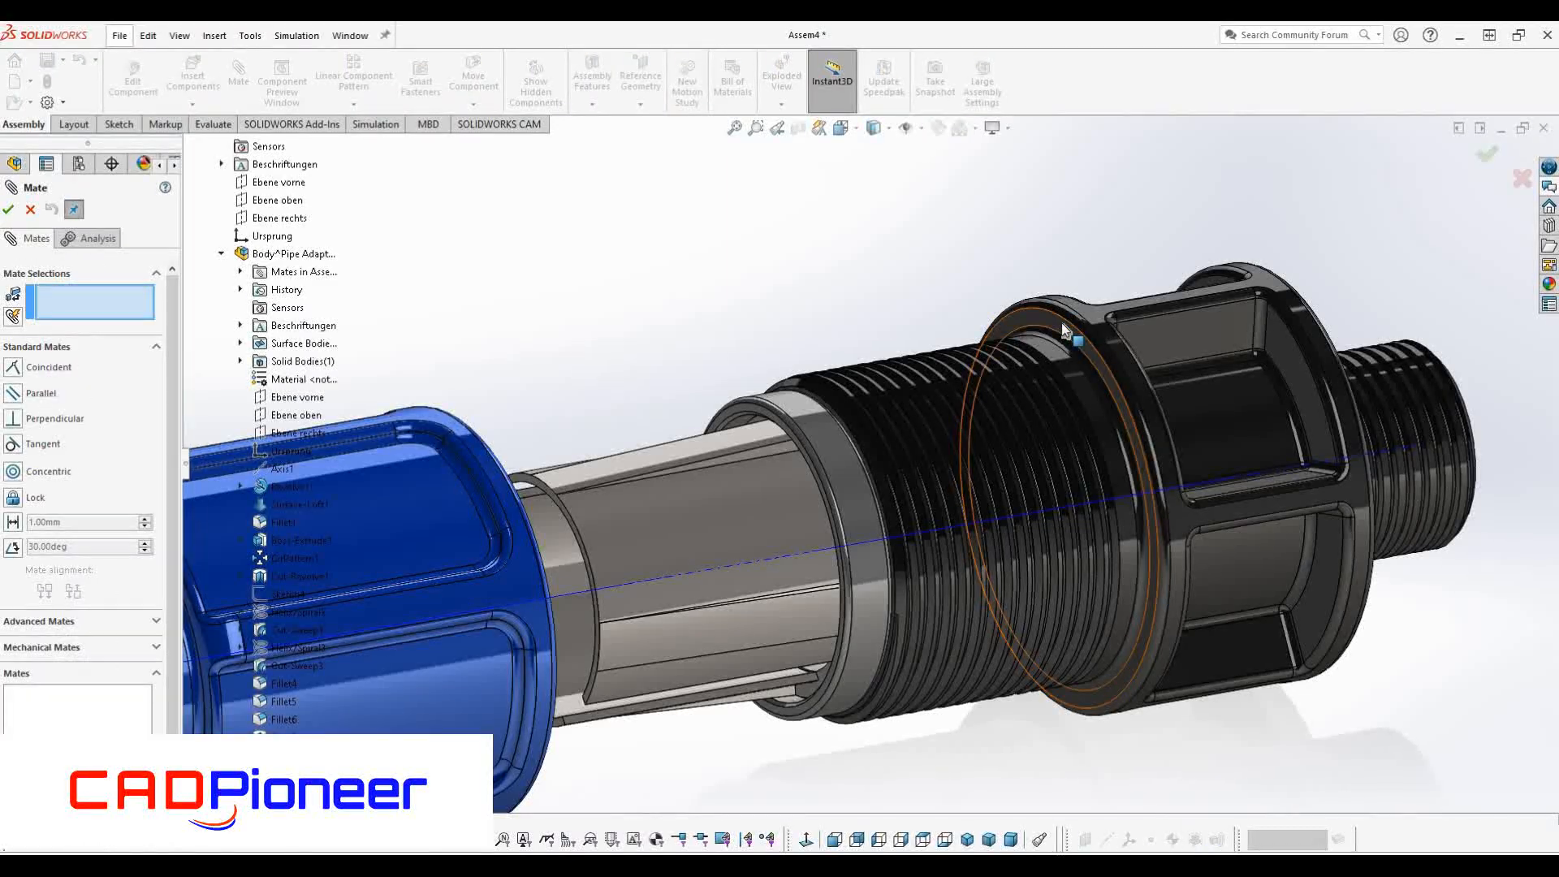
pyautogui.click(966, 421)
pyautogui.scroll(5, 967, 420)
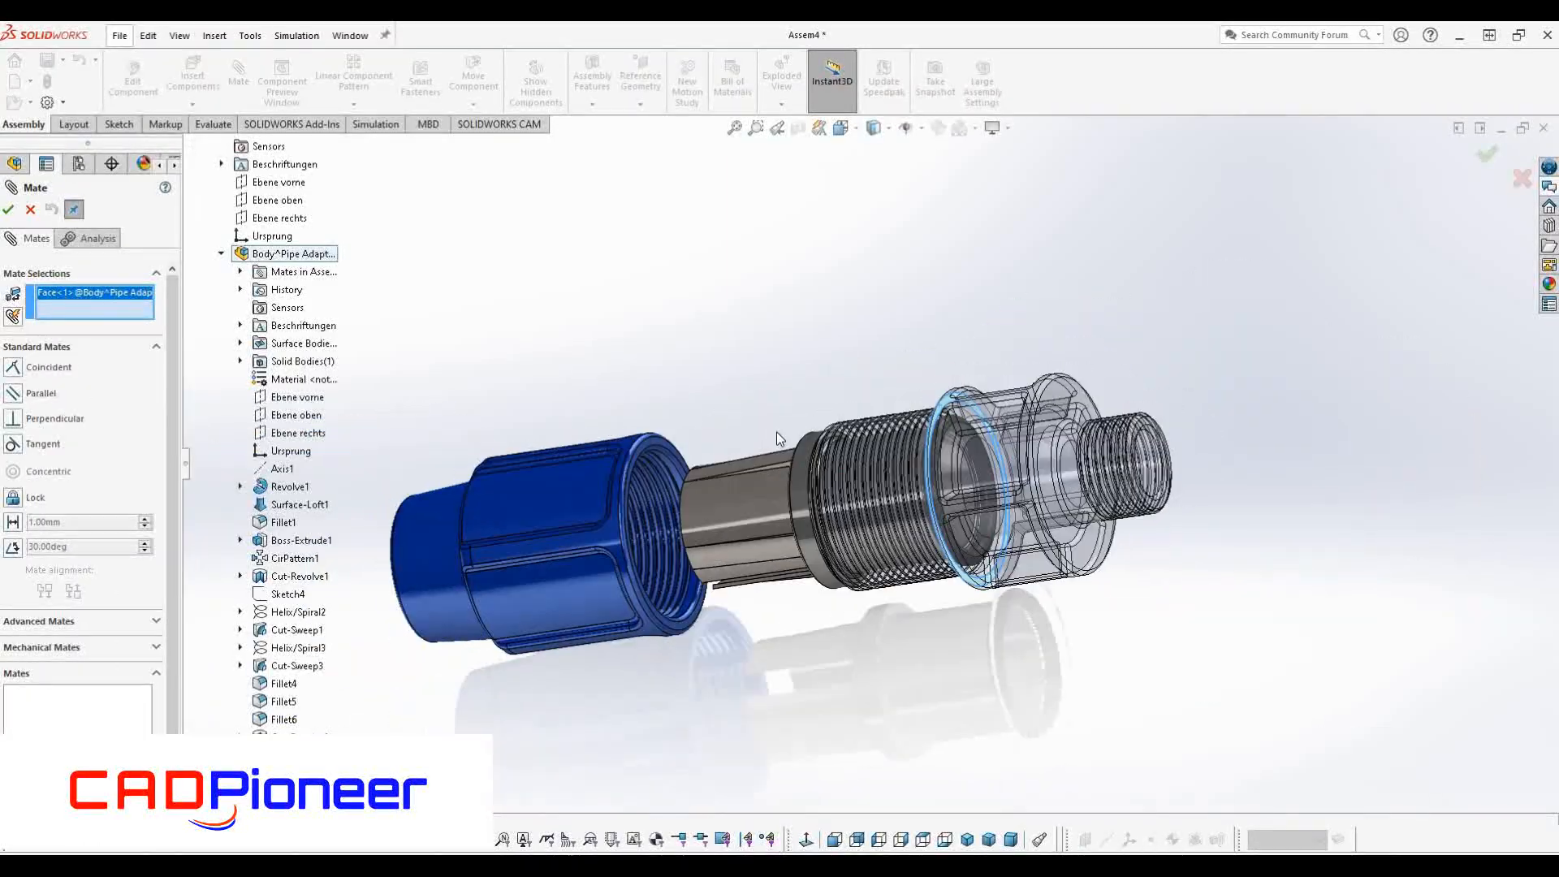
pyautogui.click(656, 445)
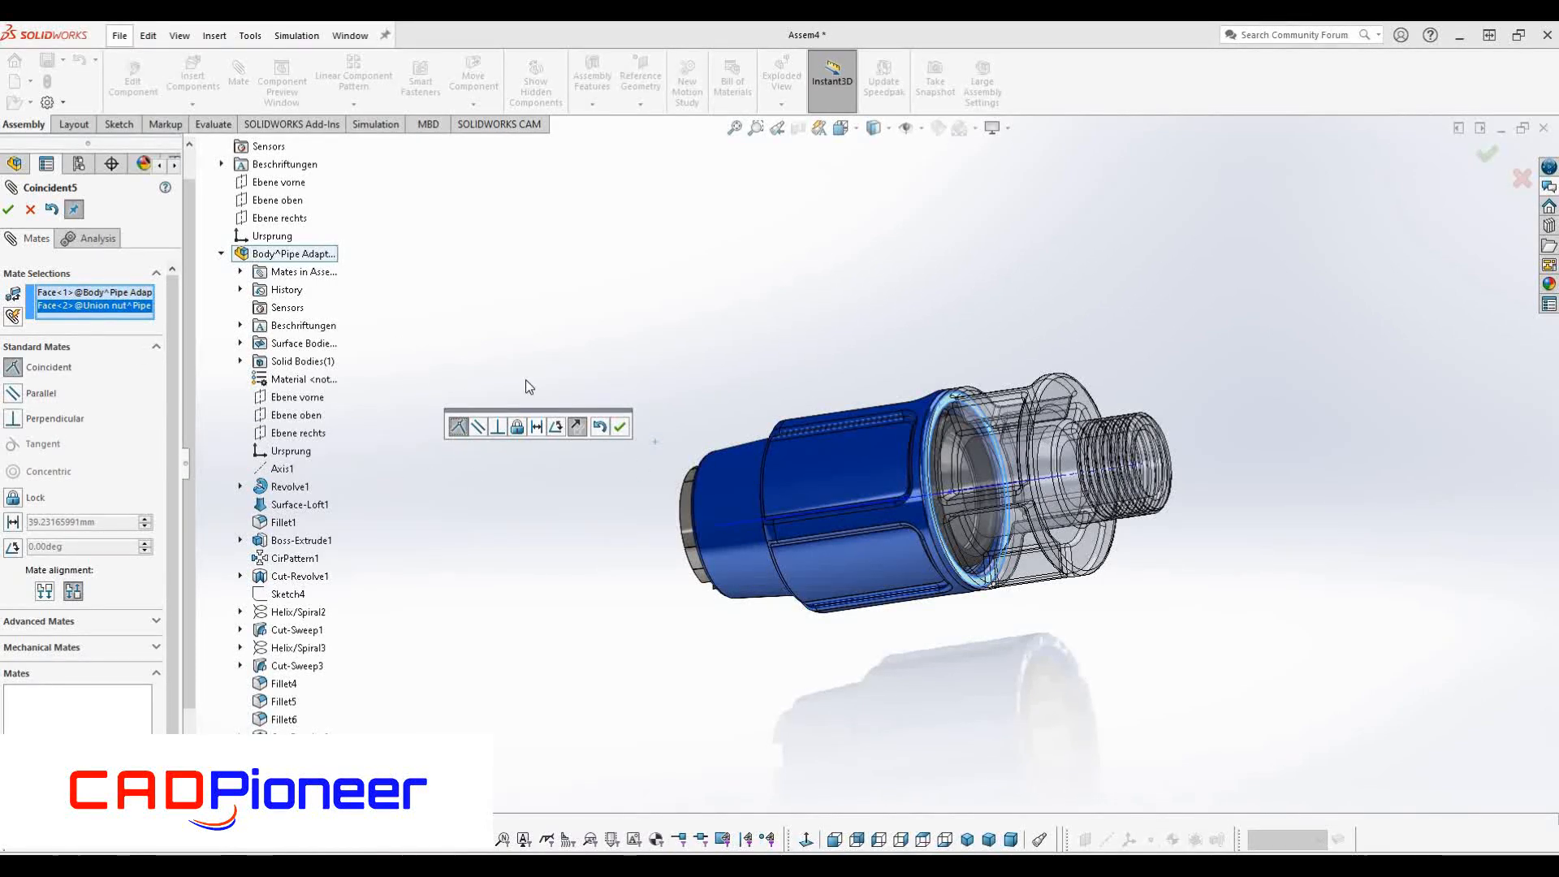
pyautogui.click(619, 428)
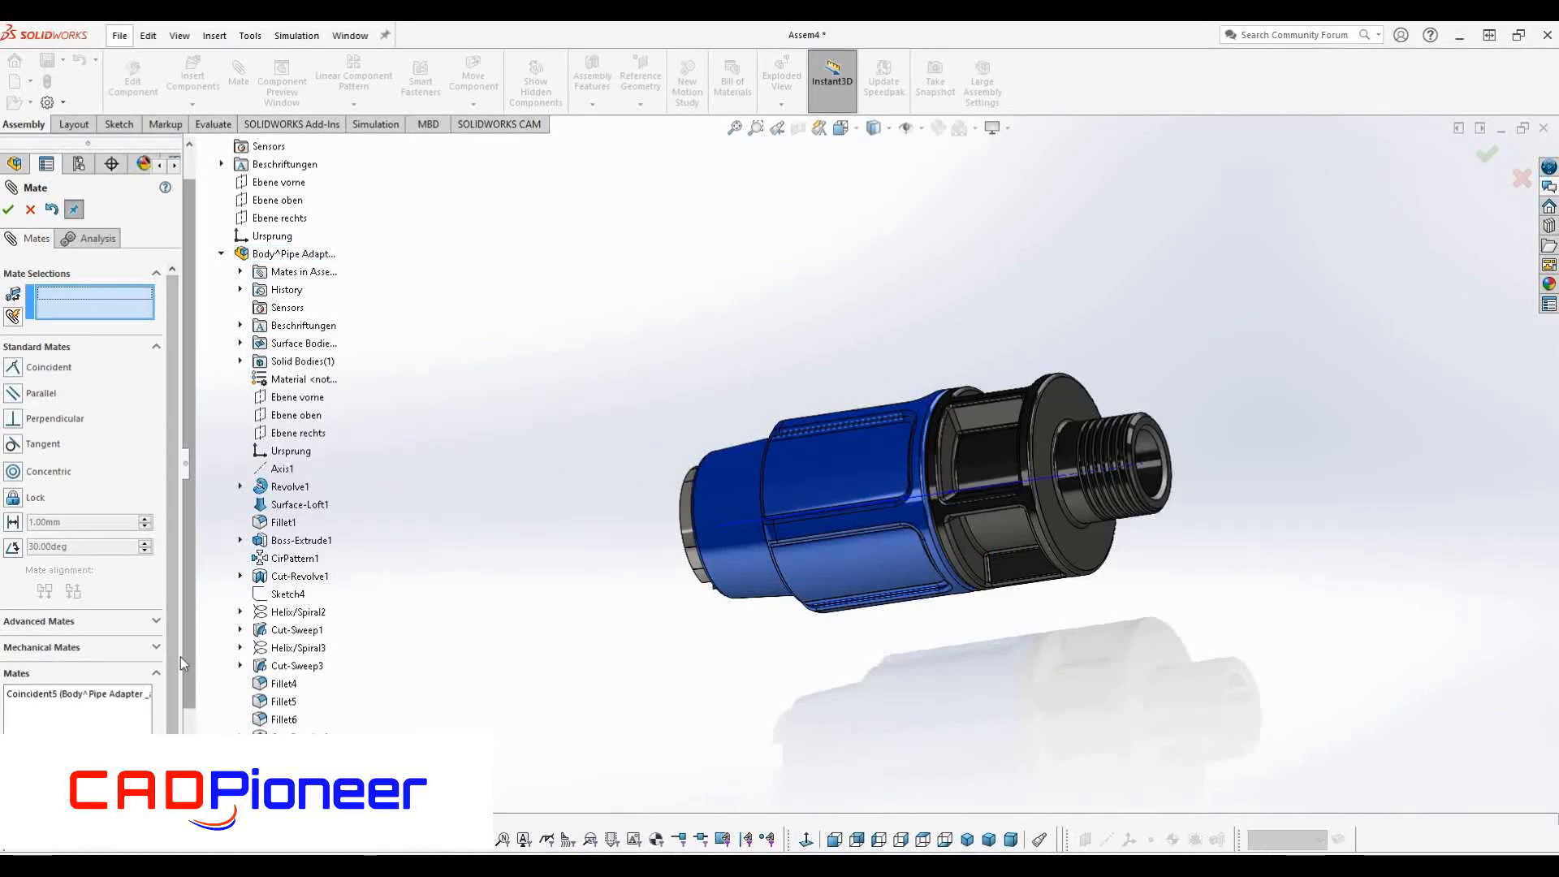
# Convert the collar-to-nut Coincident mate into a limit distance mate with a maximum of 20 mm and a minimum of 0 mm
pyautogui.click(69, 635)
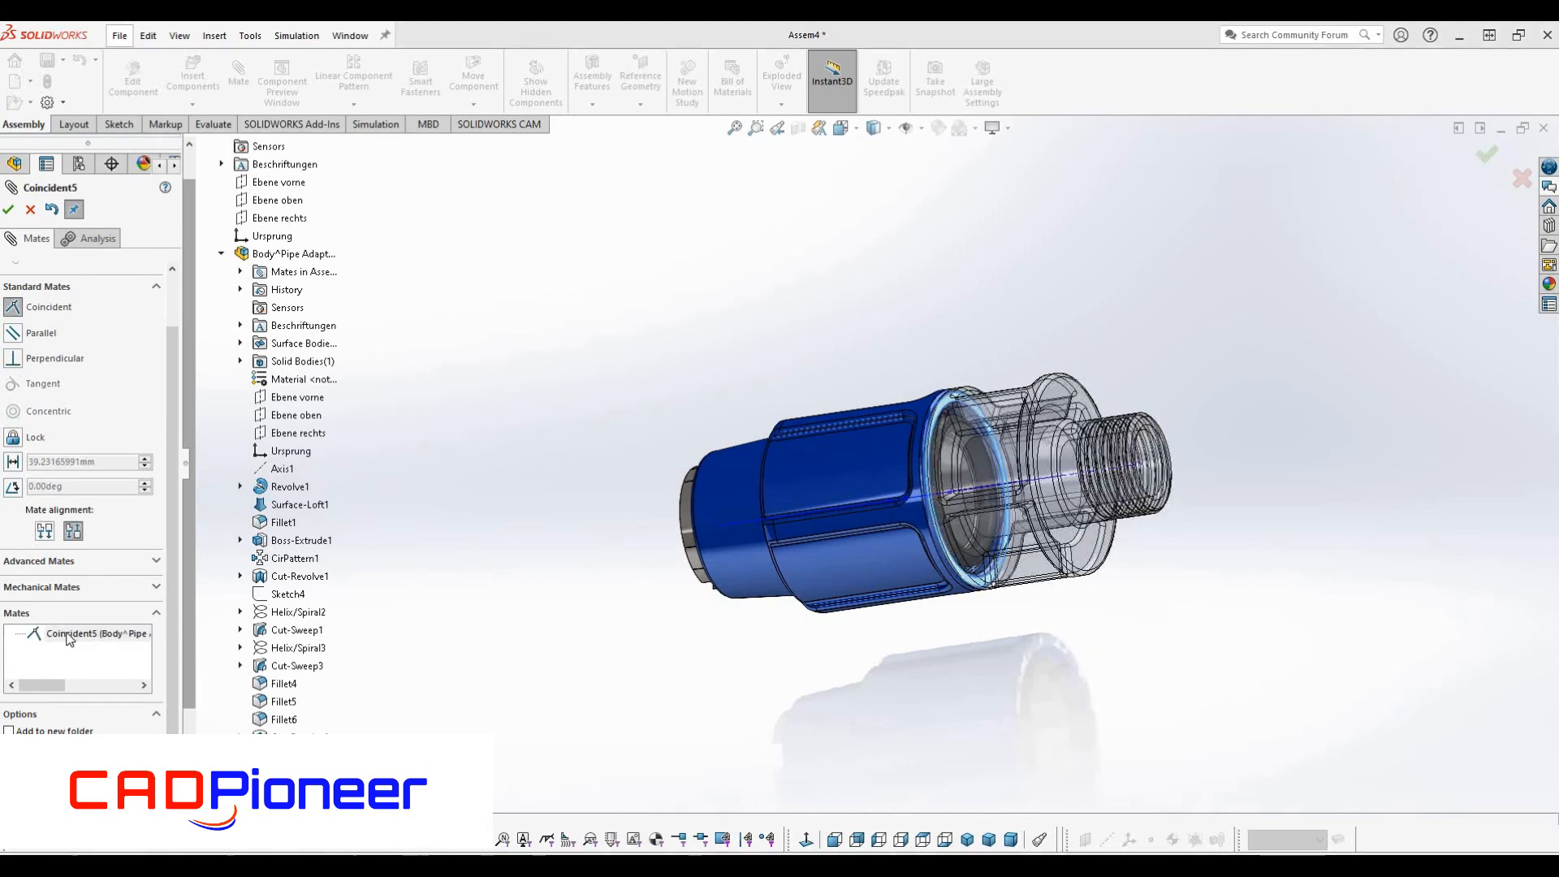
pyautogui.click(38, 561)
pyautogui.click(13, 486)
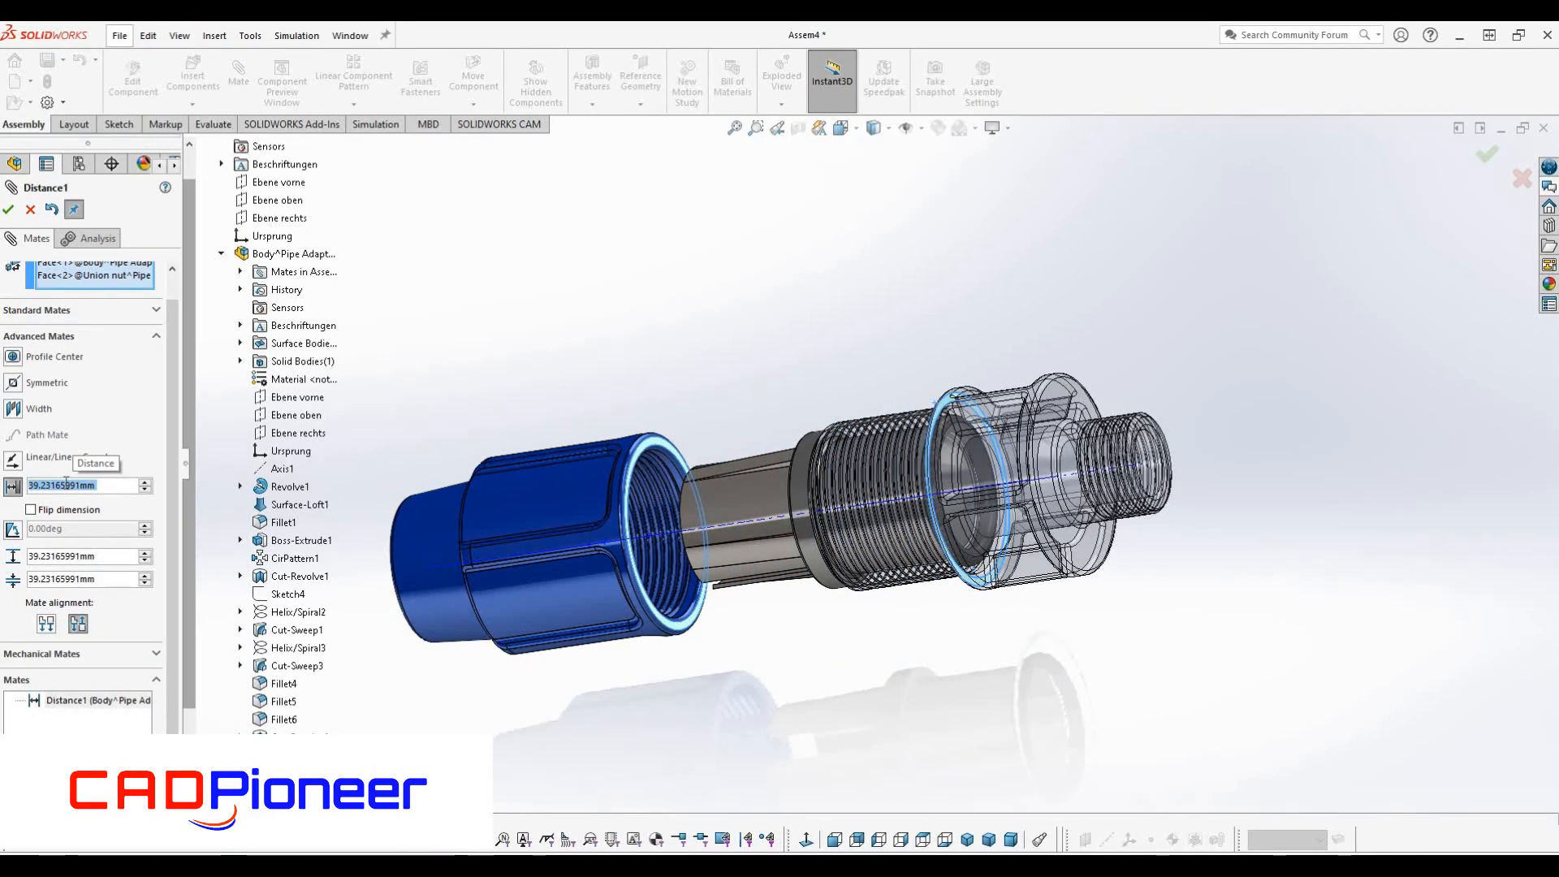
pyautogui.press('Tab')
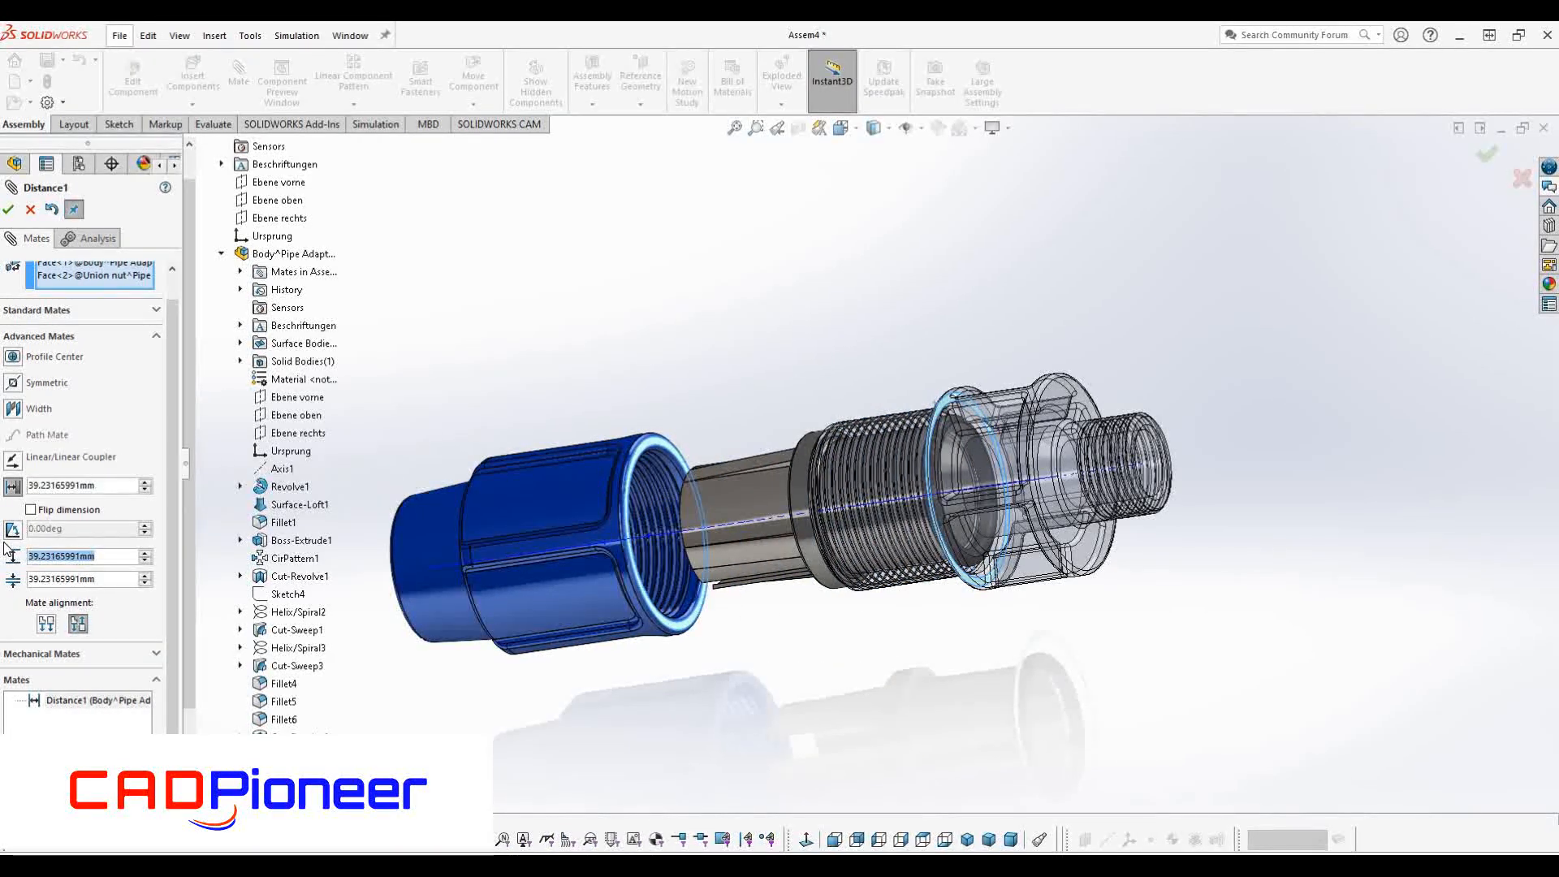
pyautogui.press('Return')
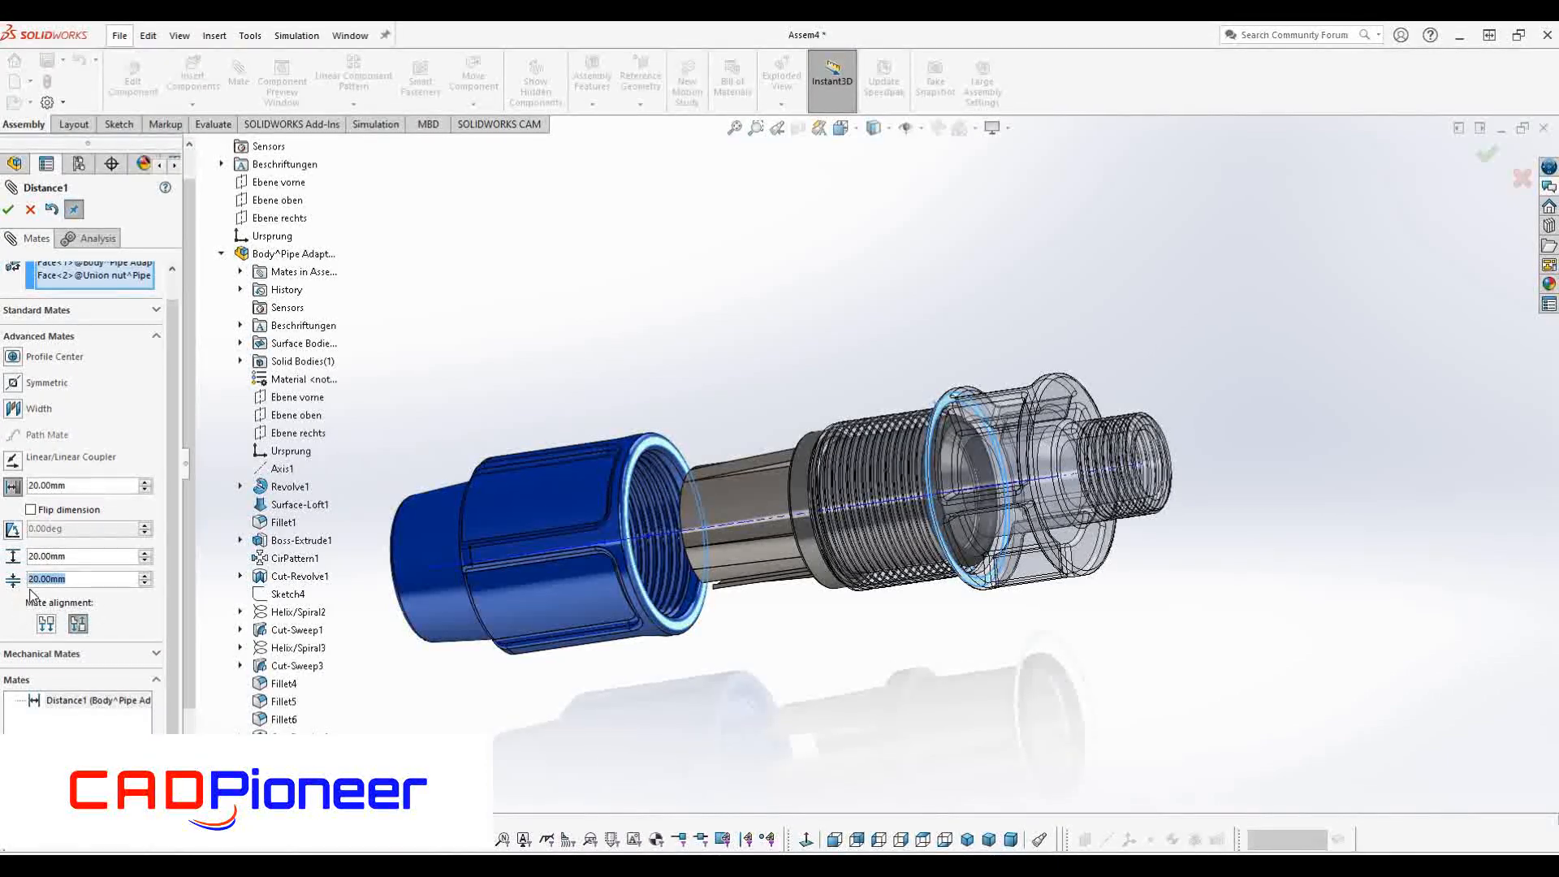
pyautogui.press('Return')
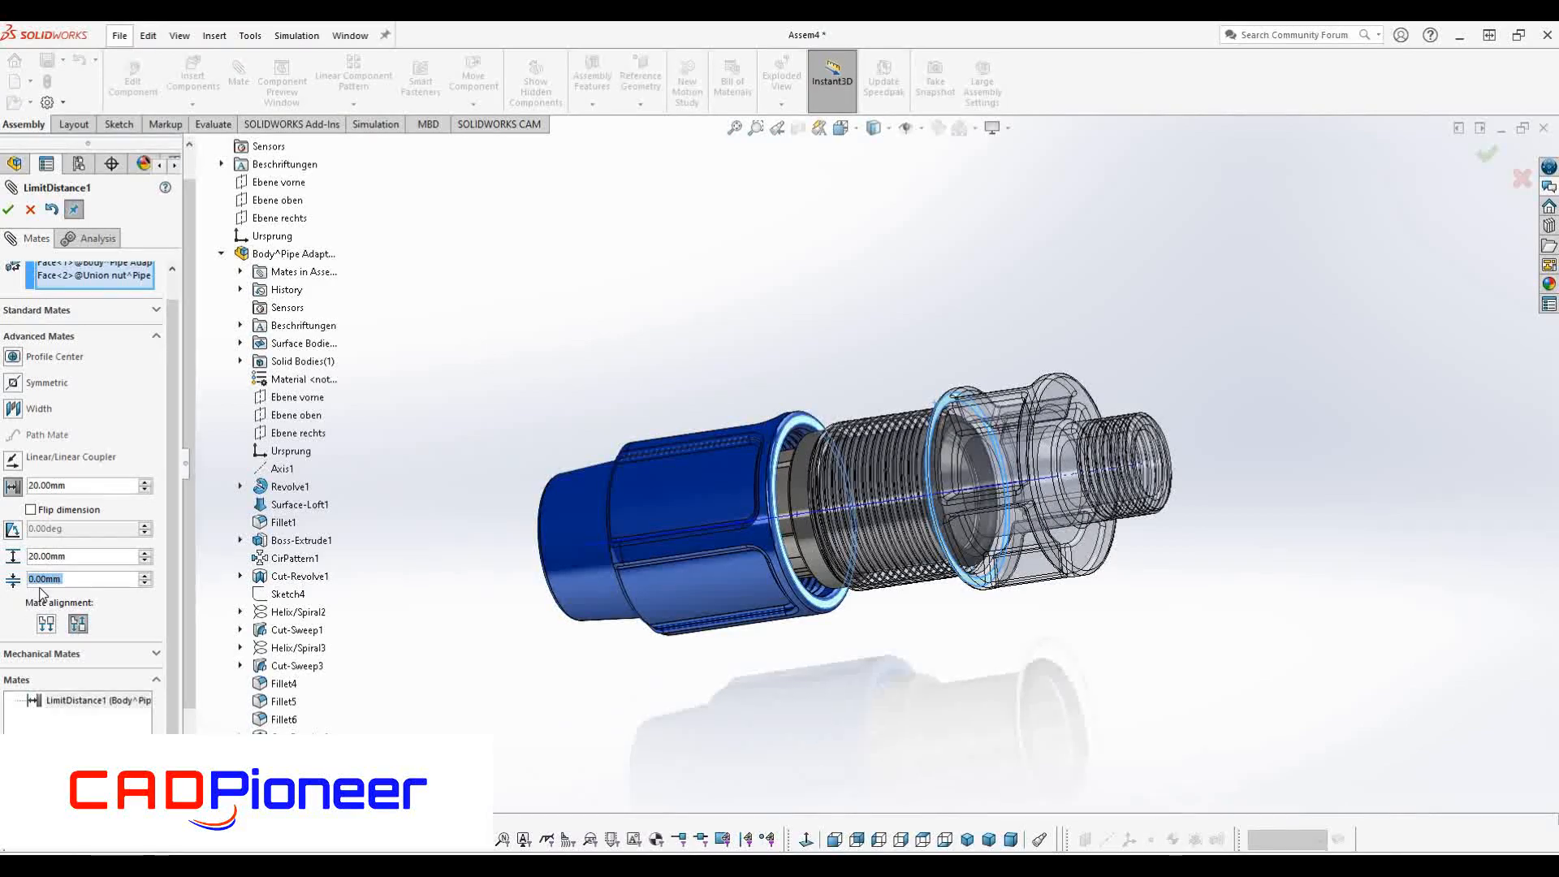
# Turn the union nut along the body's thread up to the collar to test its travel, and accept the limit distance mate
pyautogui.moveTo(712, 563); pyautogui.dragTo(793, 272)
pyautogui.moveTo(795, 495); pyautogui.dragTo(860, 465)
pyautogui.moveTo(883, 511); pyautogui.dragTo(916, 526, button='middle')
pyautogui.moveTo(853, 509); pyautogui.dragTo(926, 526)
pyautogui.moveTo(924, 520); pyautogui.dragTo(884, 532, button='middle')
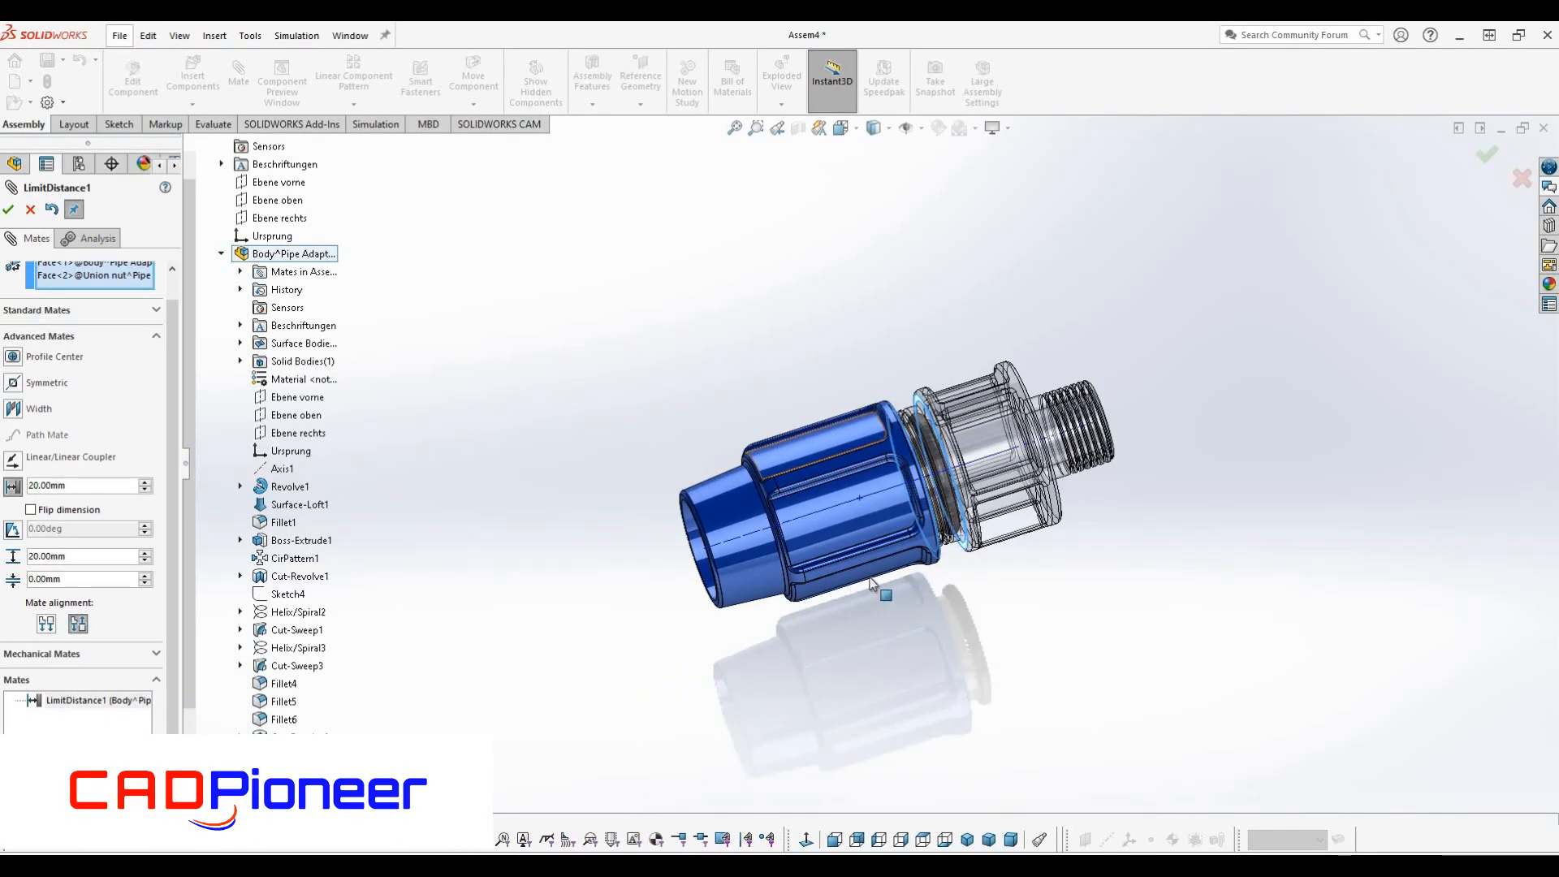
pyautogui.moveTo(915, 528); pyautogui.dragTo(828, 458, button='middle')
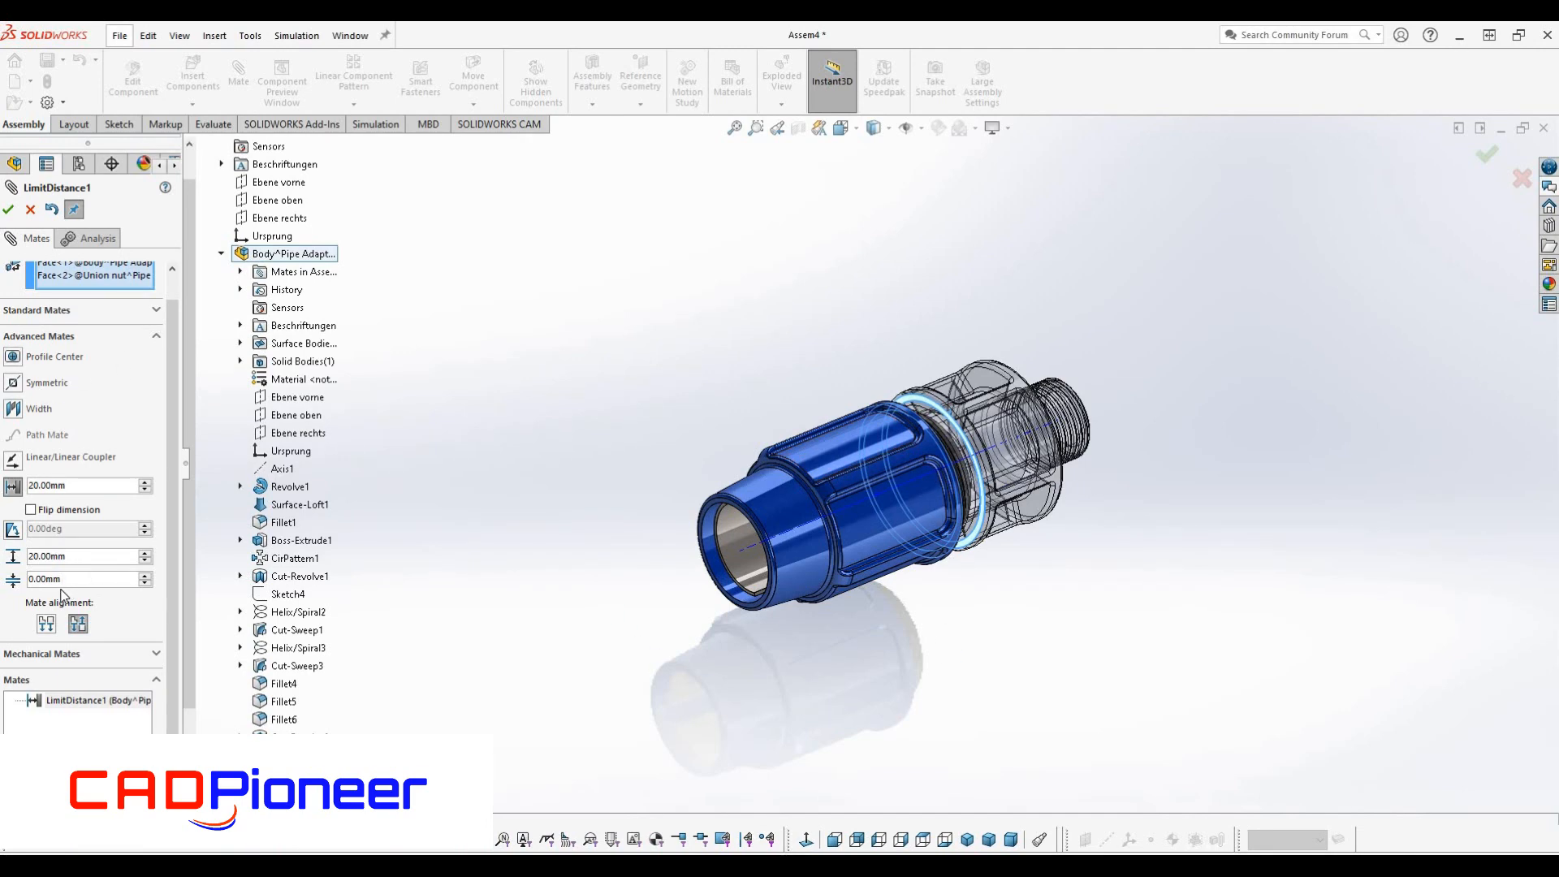
pyautogui.moveTo(833, 458); pyautogui.dragTo(927, 636)
pyautogui.moveTo(905, 576); pyautogui.dragTo(946, 520, button='middle')
pyautogui.scroll(-8, 954, 487)
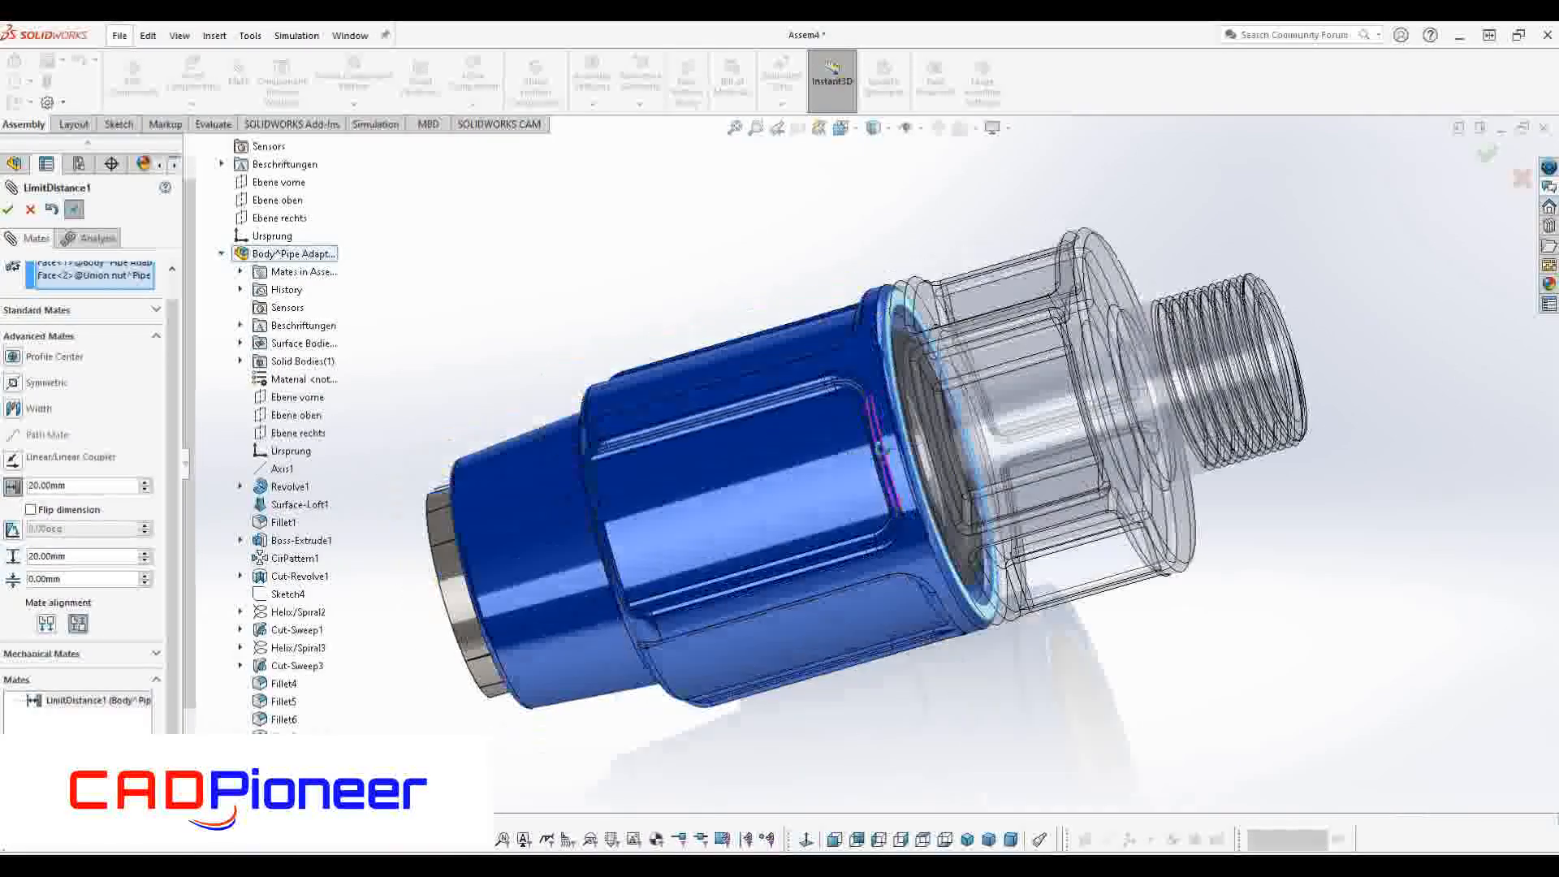
pyautogui.click(8, 211)
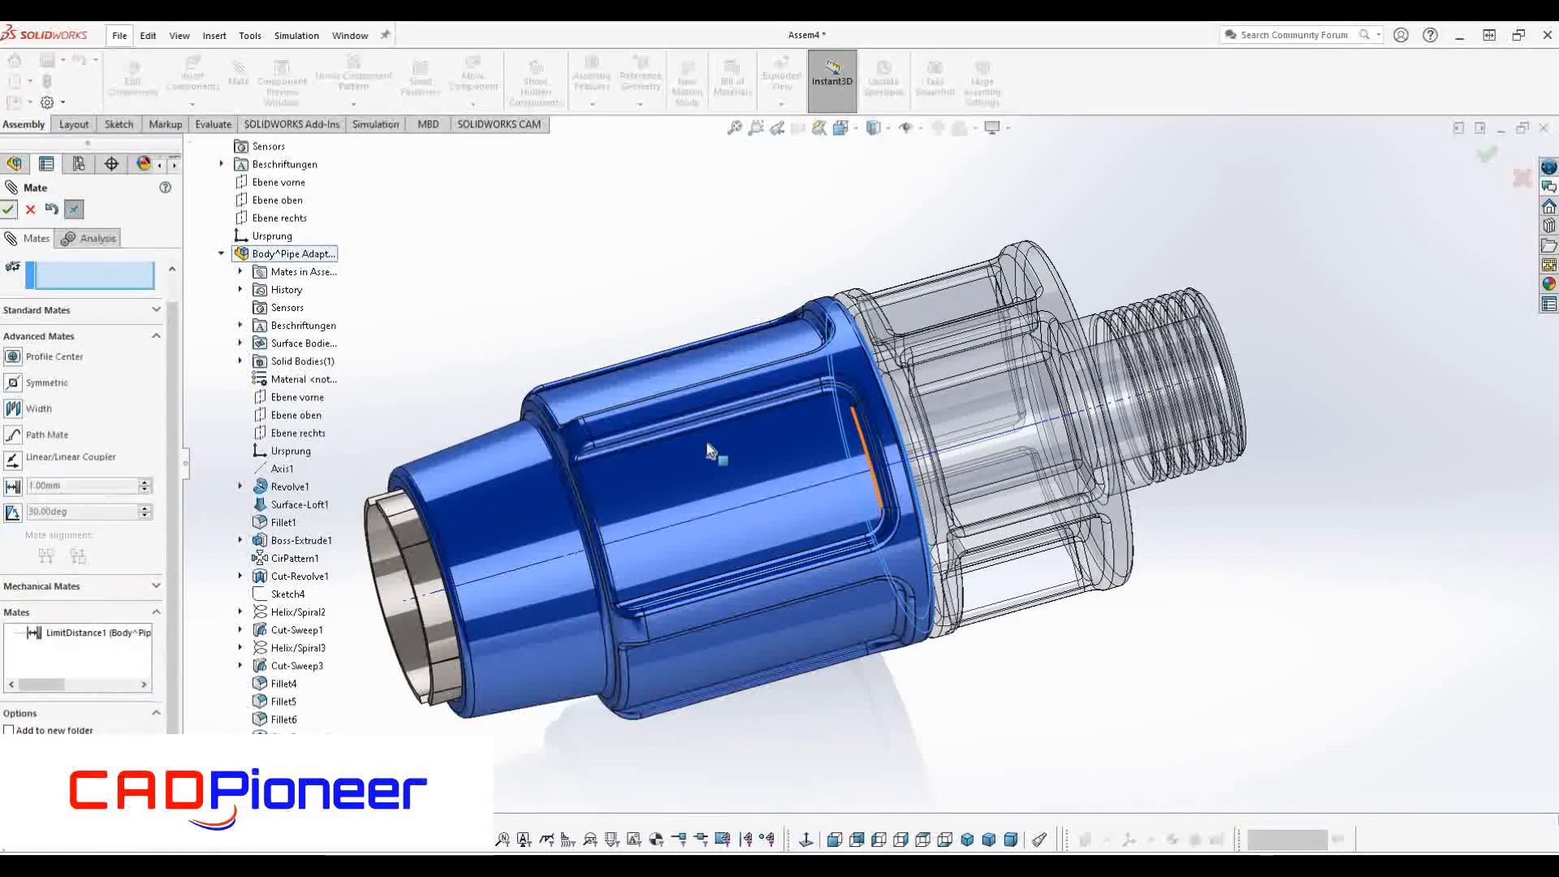
# Show the assembly in isometric view with the axes hidden, and leave the Mate command
pyautogui.click(966, 840)
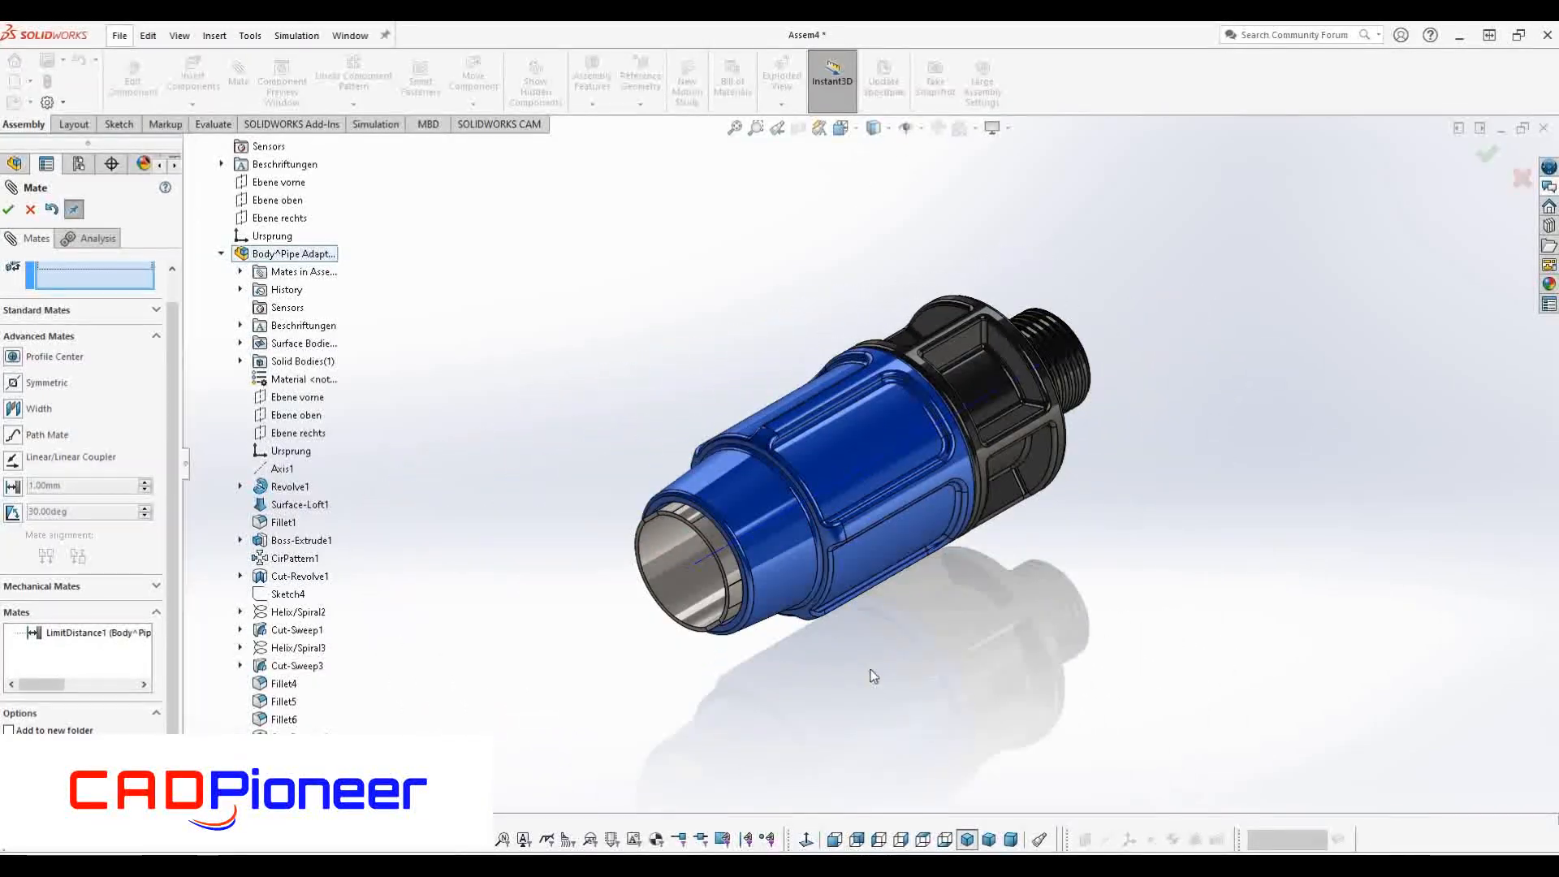
pyautogui.click(921, 128)
pyautogui.click(761, 235)
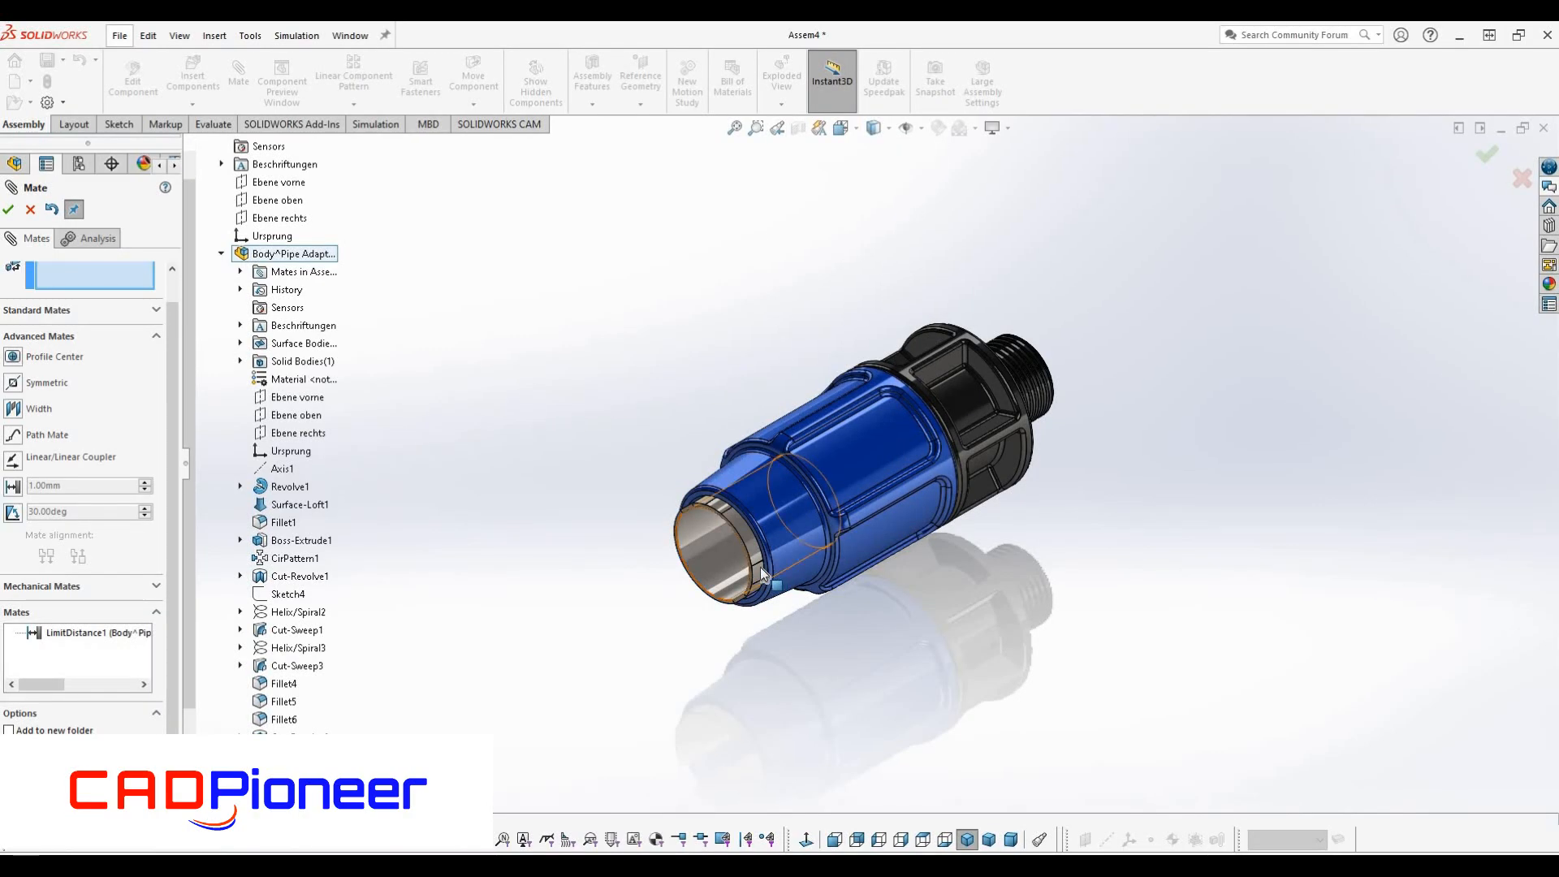
pyautogui.moveTo(761, 574); pyautogui.dragTo(727, 570, button='middle')
pyautogui.click(8, 210)
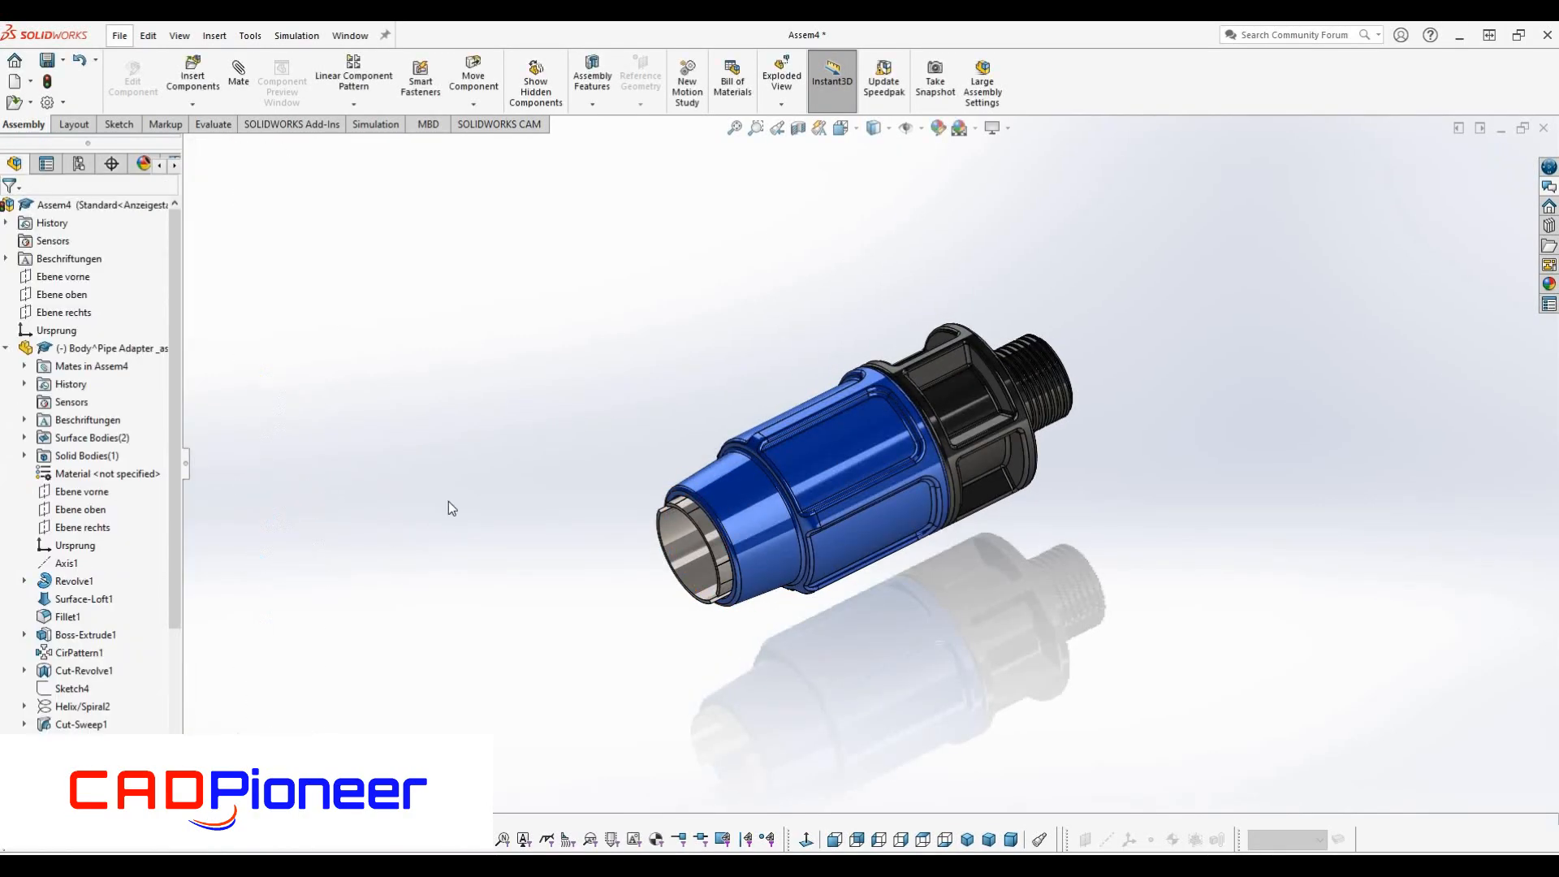
# Inspect the assembly's interior with a section view on the Ebene rechts plane, and restore the unsectioned view
pyautogui.click(800, 130)
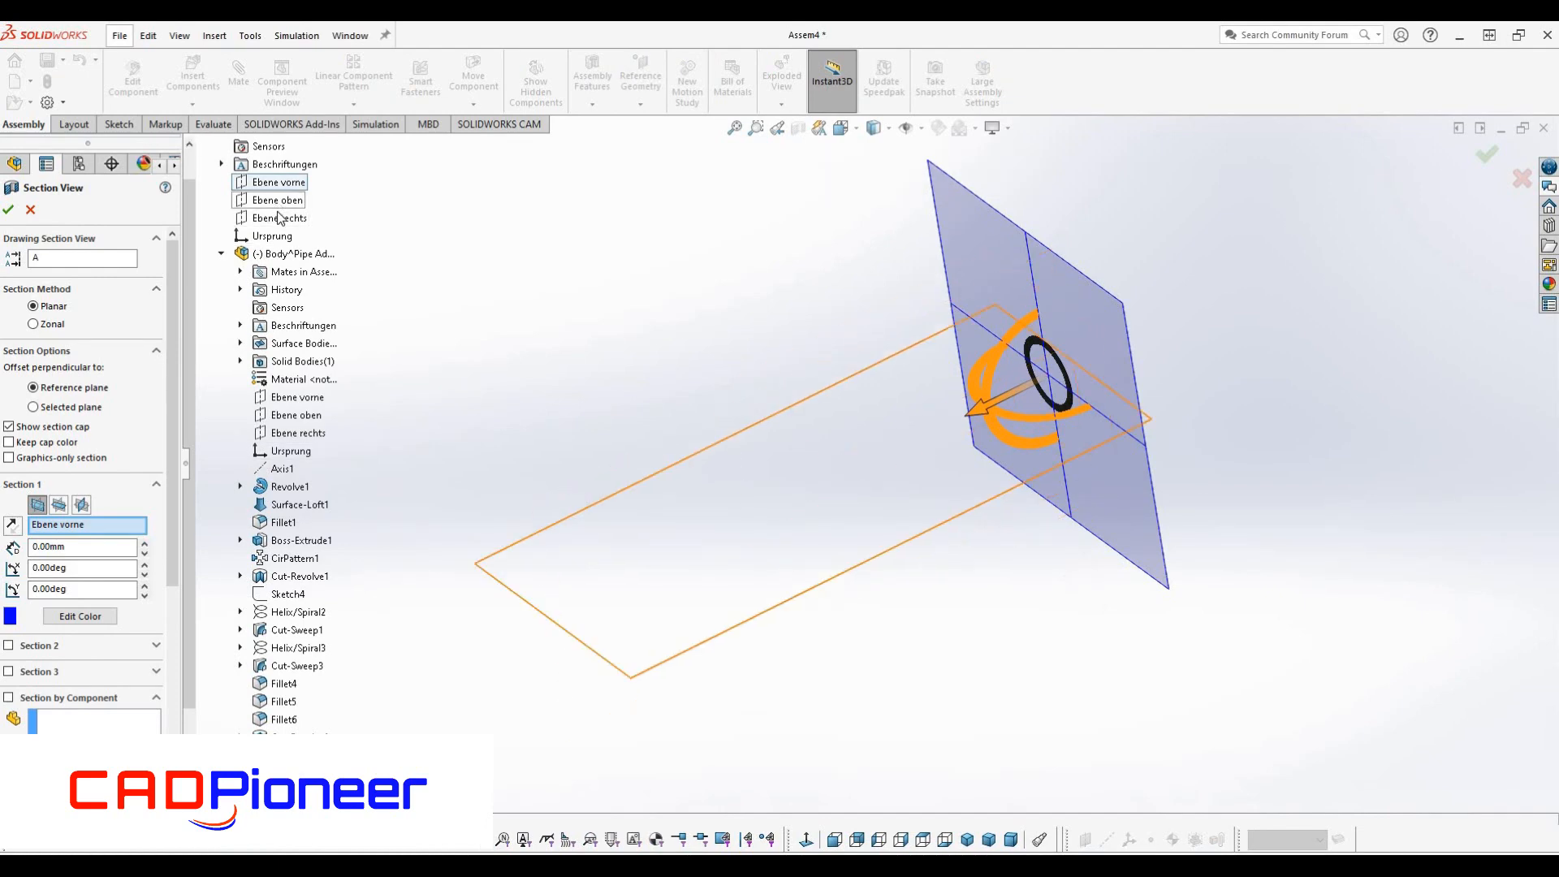
pyautogui.click(279, 217)
pyautogui.click(9, 210)
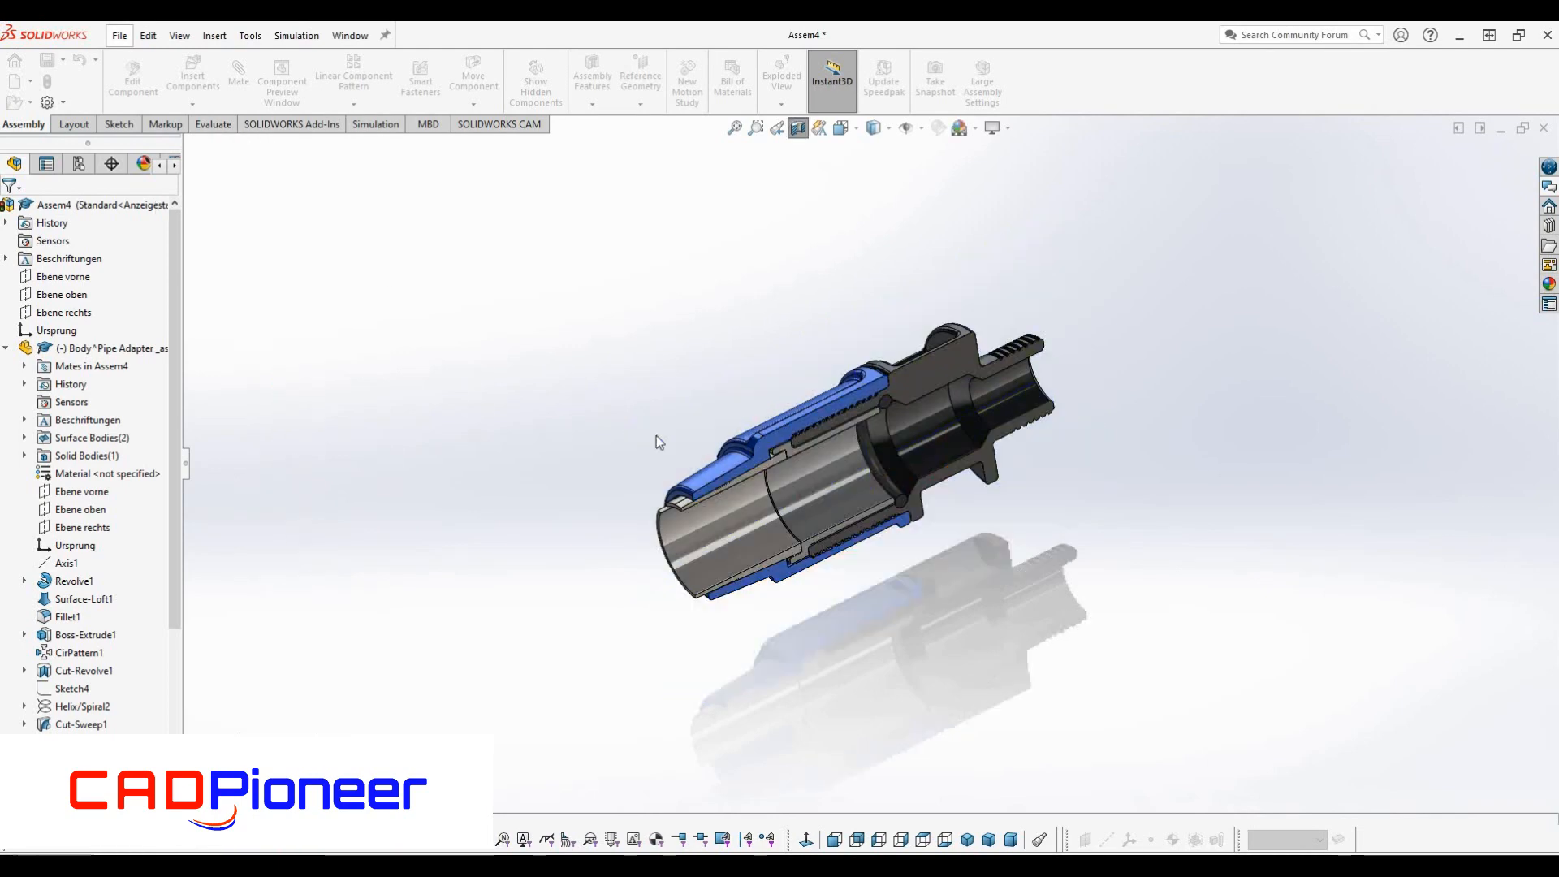
pyautogui.scroll(-4, 841, 463)
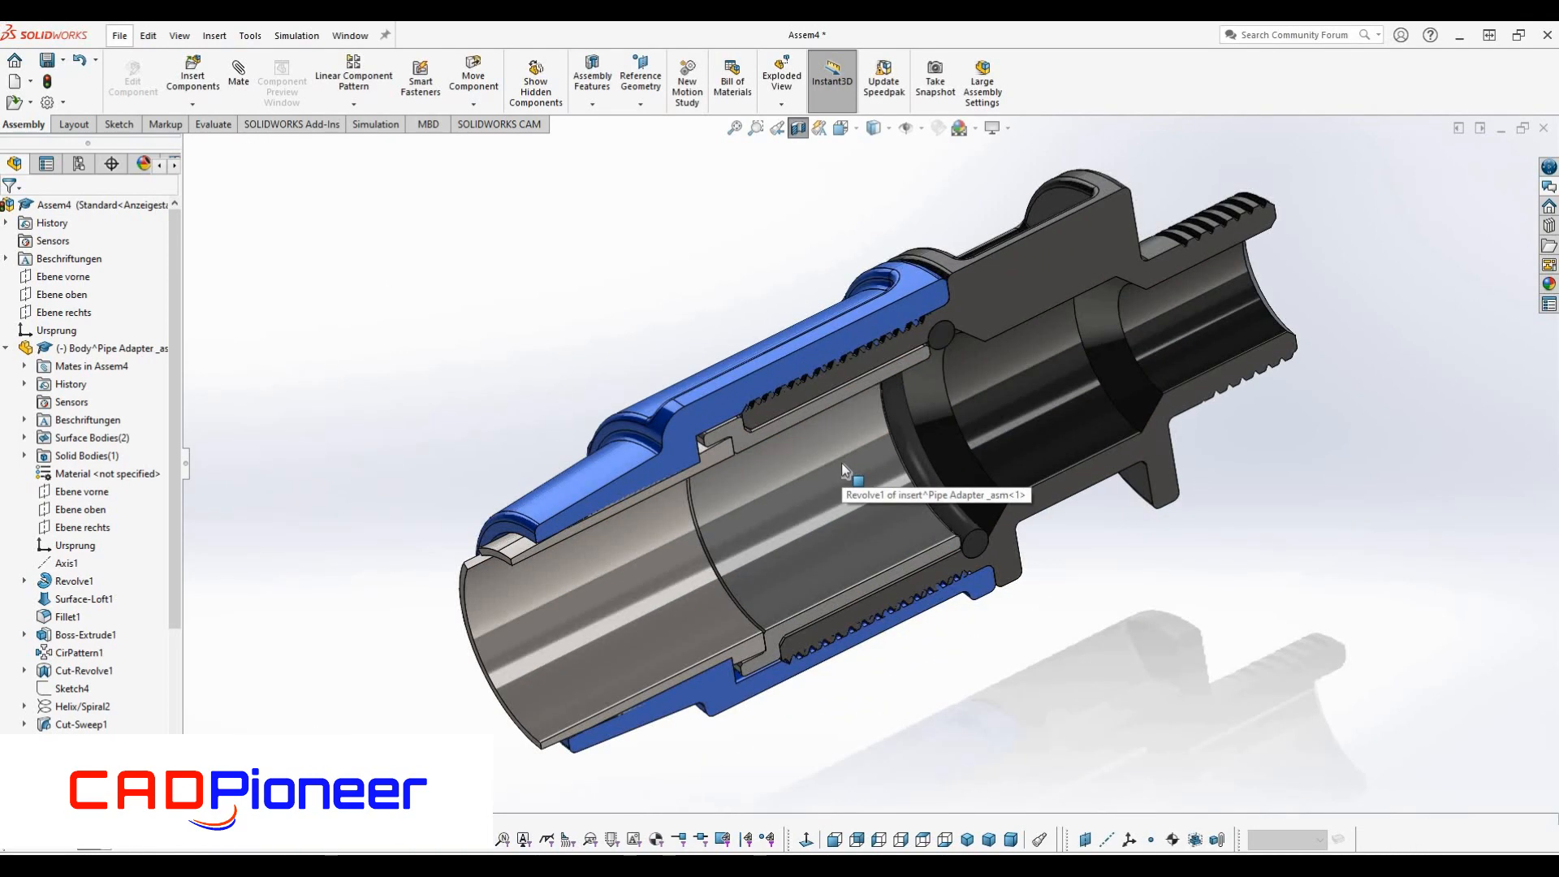
pyautogui.scroll(2, 845, 469)
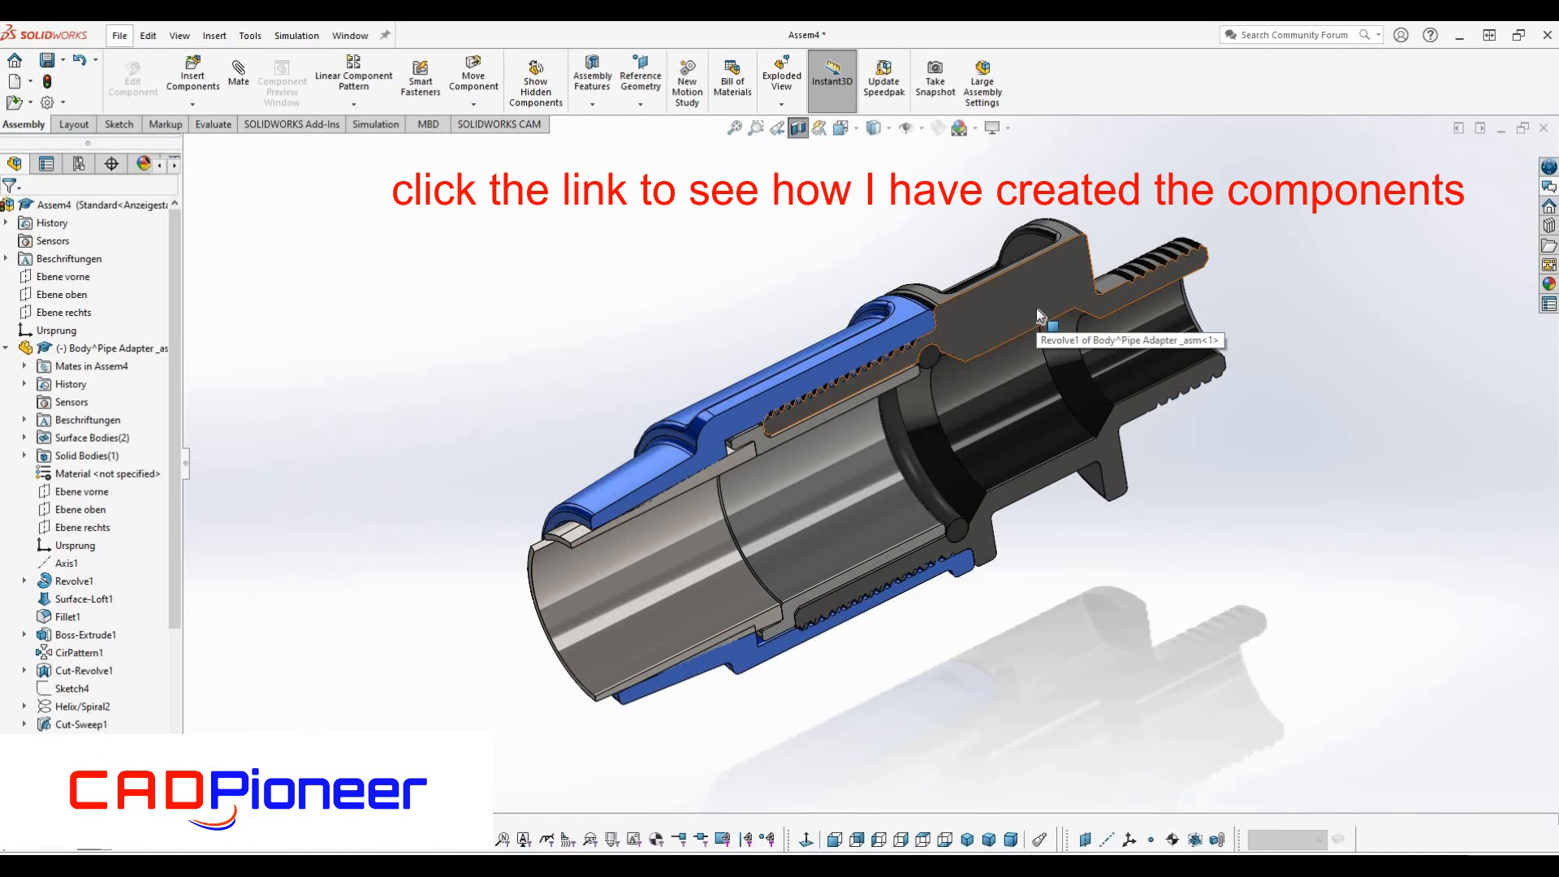
pyautogui.click(800, 127)
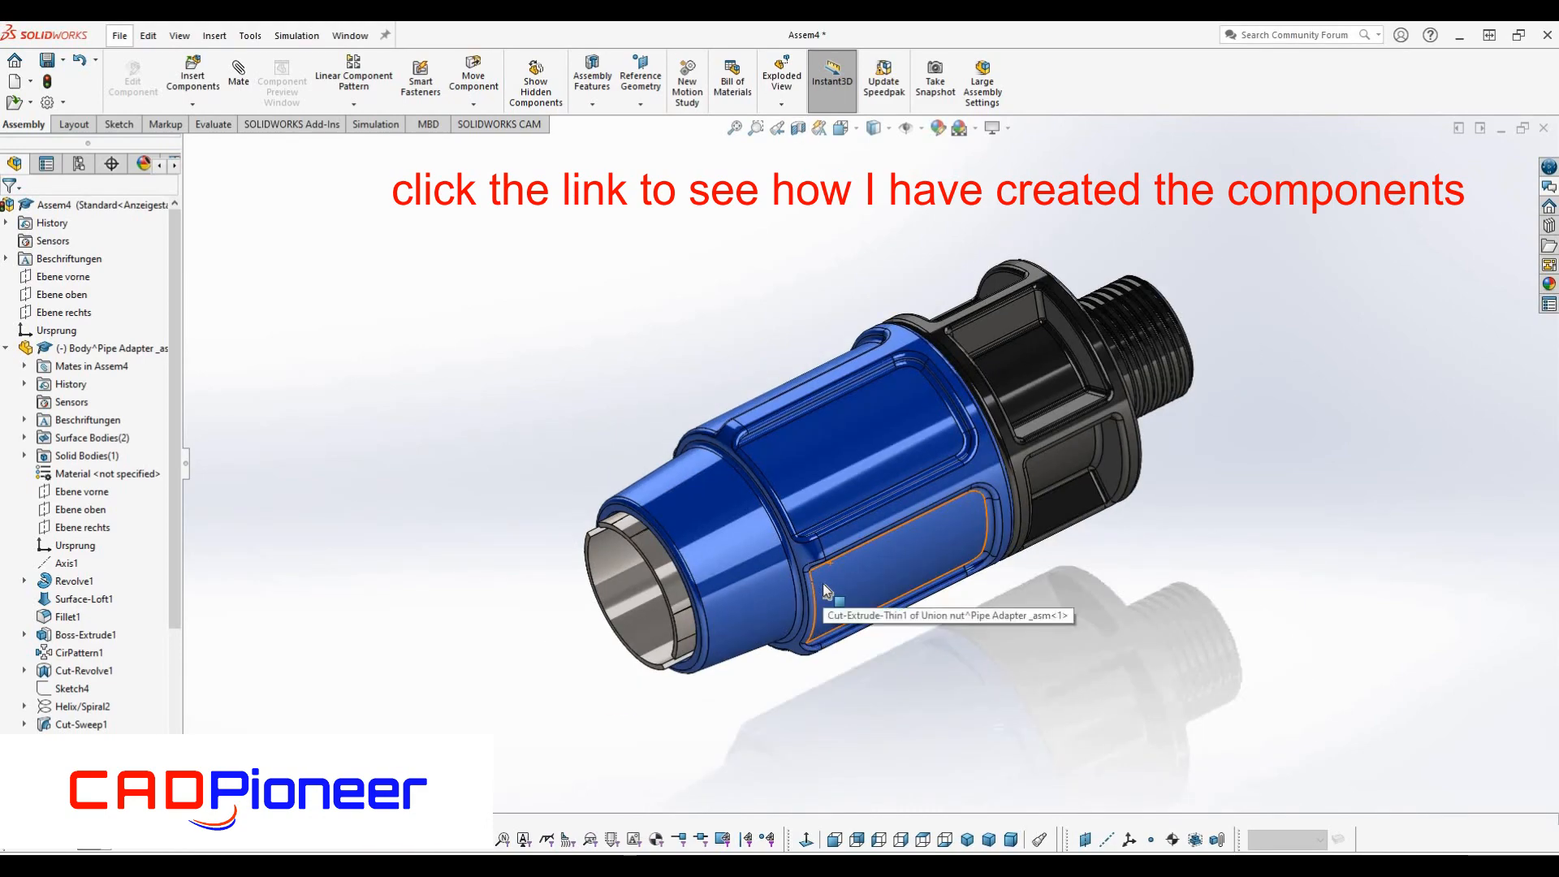
pyautogui.scroll(3, 957, 538)
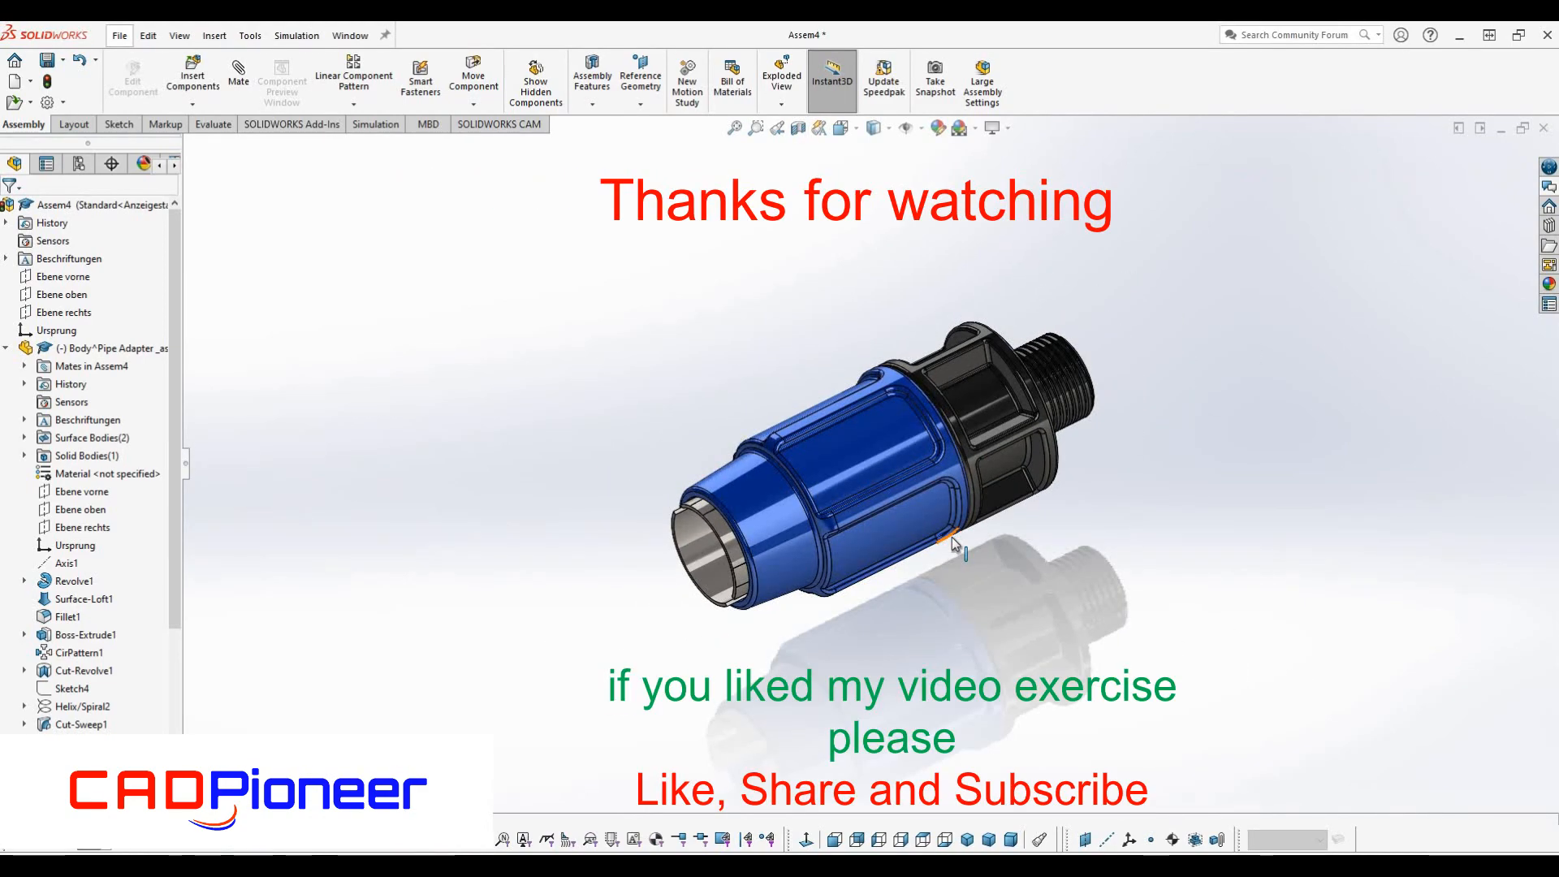